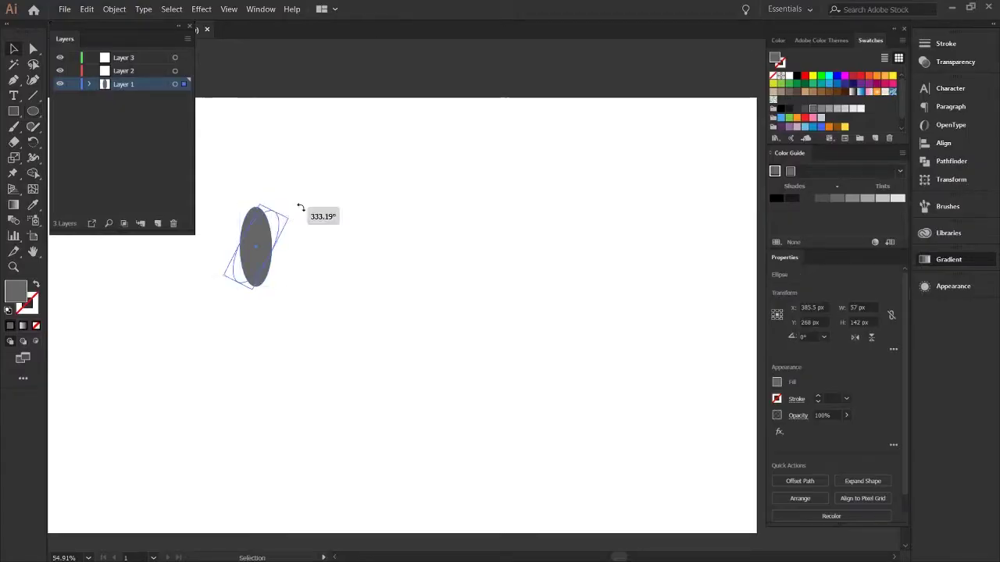
Step: Tilt the grey ellipse and add a smaller copy to the right plus a middle ellipse
left_click_drag(301, 205, 364, 207)
left_click_drag(314, 278, 329, 263)
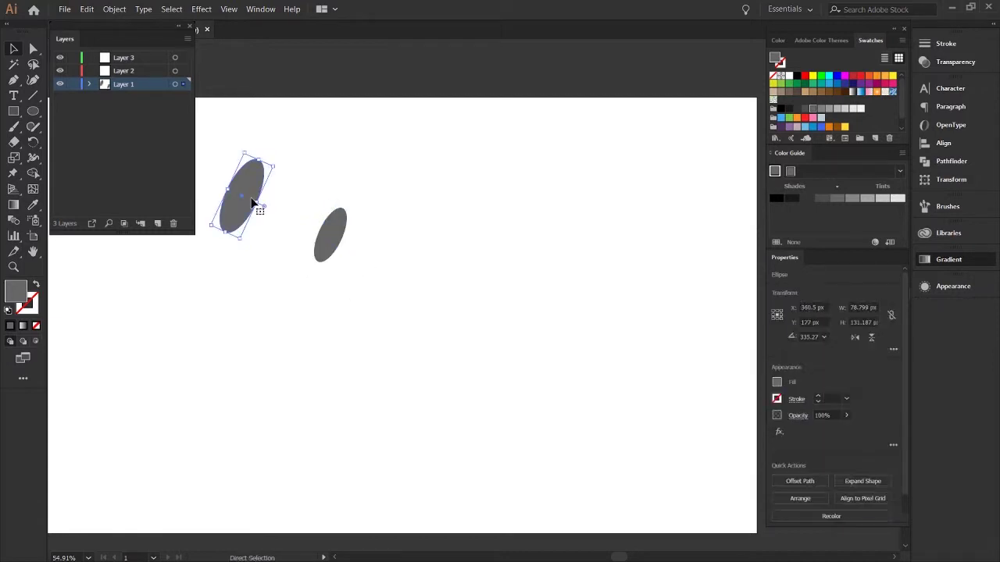
left_click_drag(257, 206, 306, 225)
left_click(243, 180)
Step: Blend the three ellipses, then move the small one to taper the blend into a bottle
key("ctrl+shift+a")
key("ctrl+a")
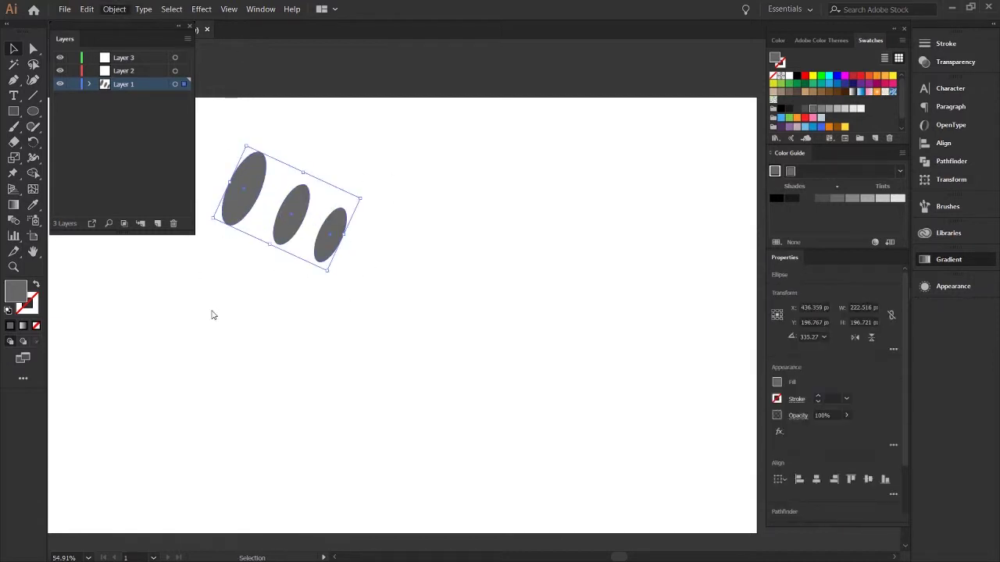
key("ctrl+alt+b")
left_click(299, 255)
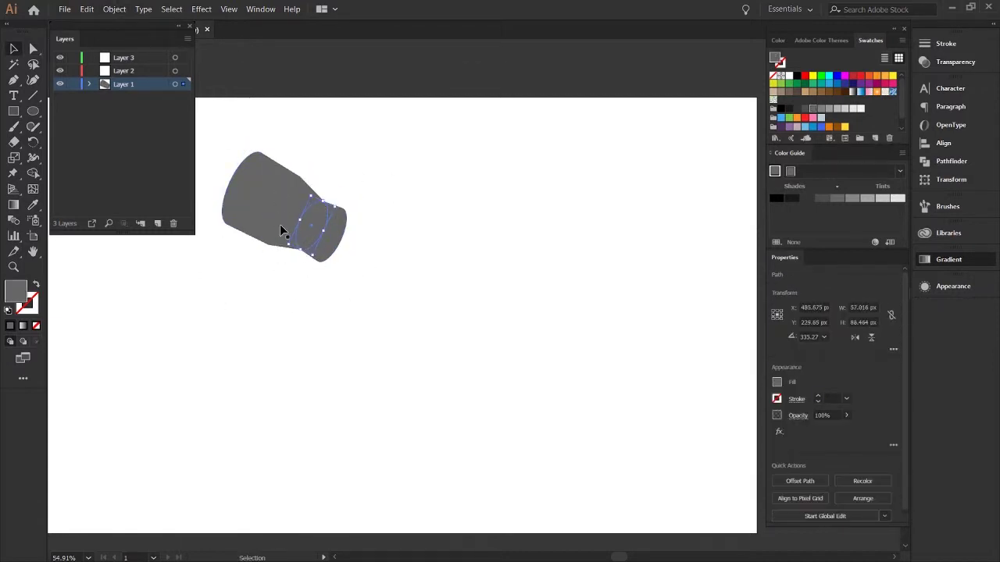
left_click_drag(364, 229, 336, 238)
Step: Select the ellipse forming the jug's mouth
scroll(433, 273, "up", 3)
left_click(362, 227)
scroll(408, 230, "down", 3)
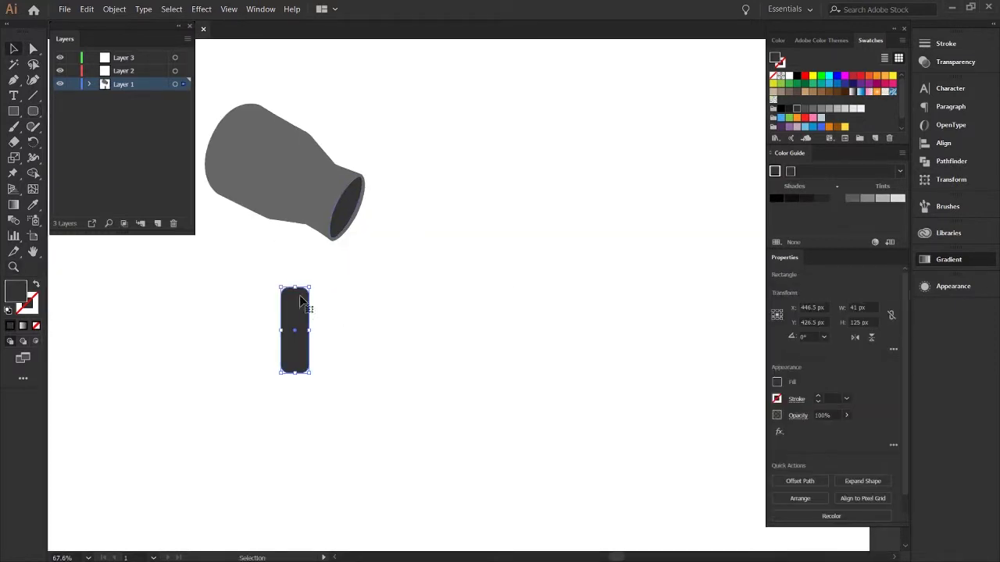
scroll(301, 301, "up", 5)
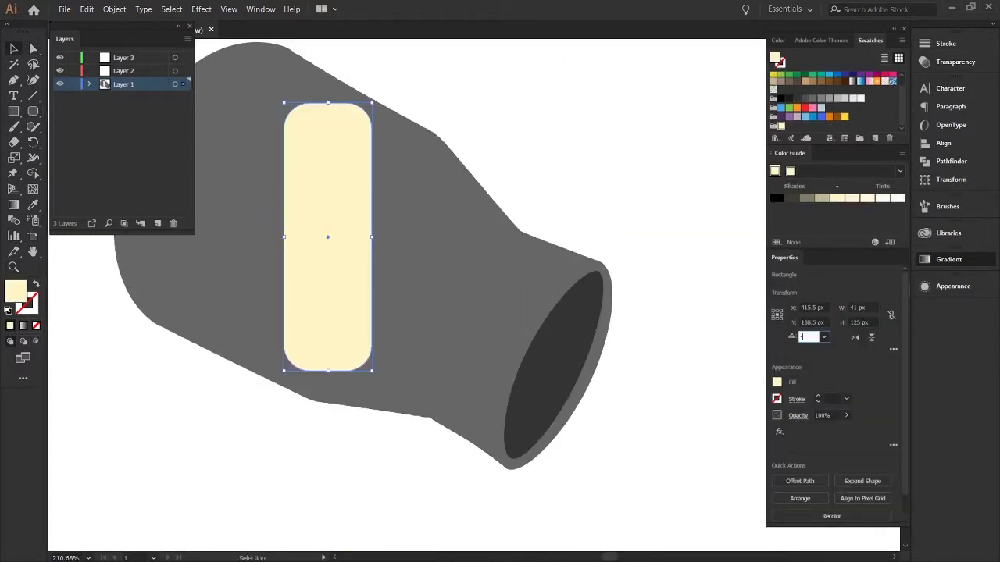
Step: Tilt the cream band to match the jug and copy the blue circle into three water lobes
left_click_drag(370, 103, 344, 105)
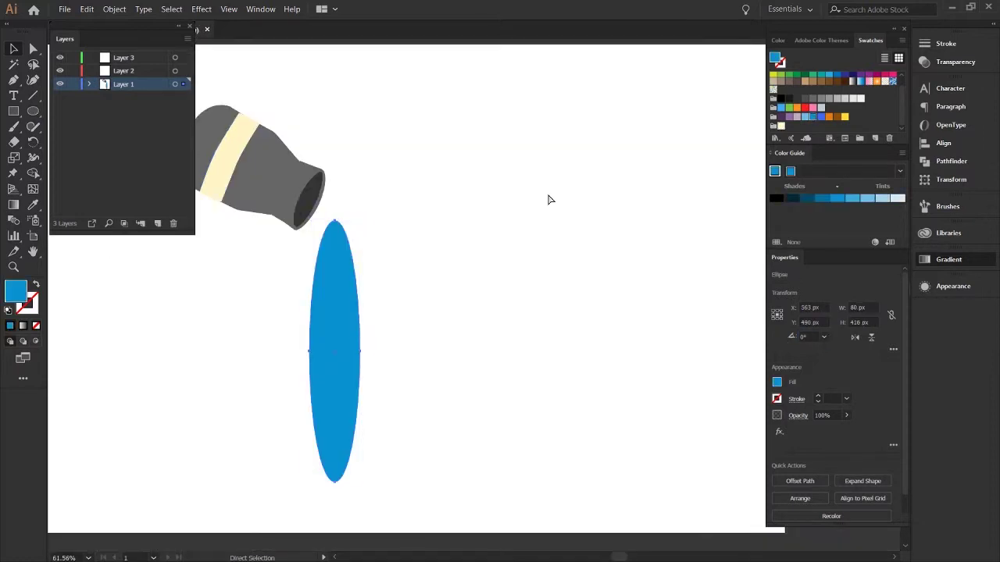
left_click_drag(331, 346, 379, 341, "alt")
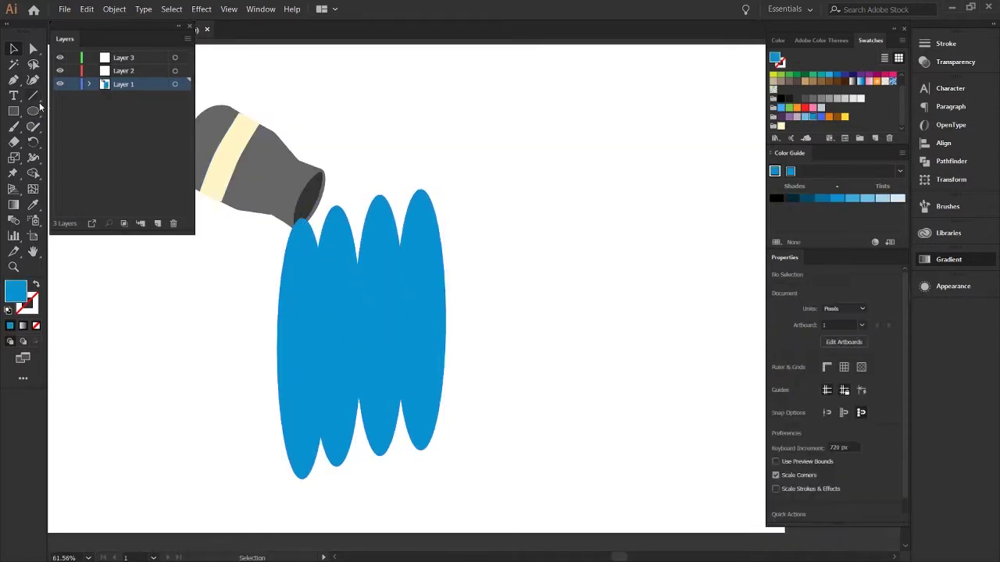
left_click_drag(306, 461, 372, 471)
left_click_drag(372, 472, 416, 459, "alt")
left_click_drag(417, 459, 461, 431, "alt")
key("ctrl+shift+a")
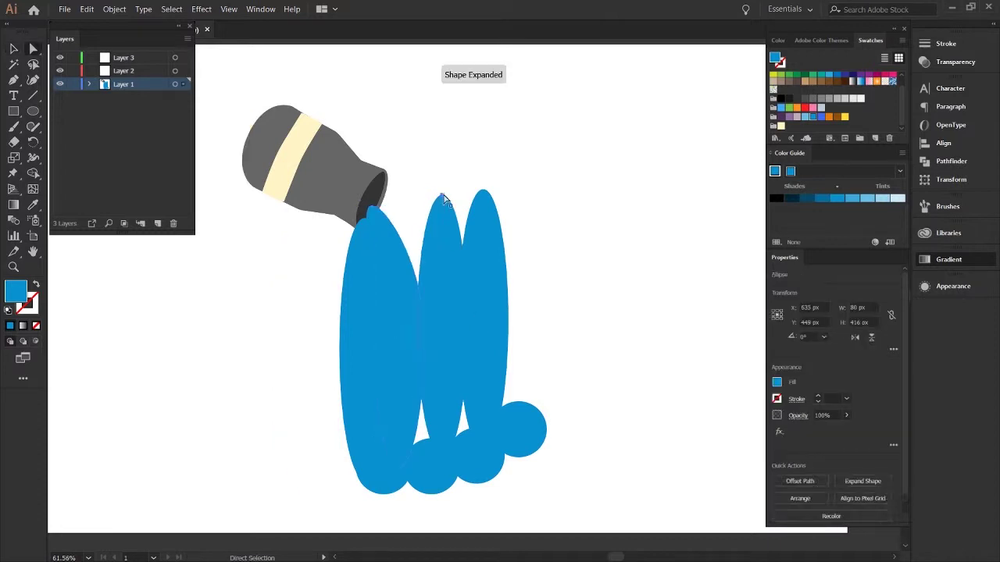
Step: Stretch the water ellipses up to the jug's neck and settle the right circle in place
left_click_drag(487, 195, 382, 217)
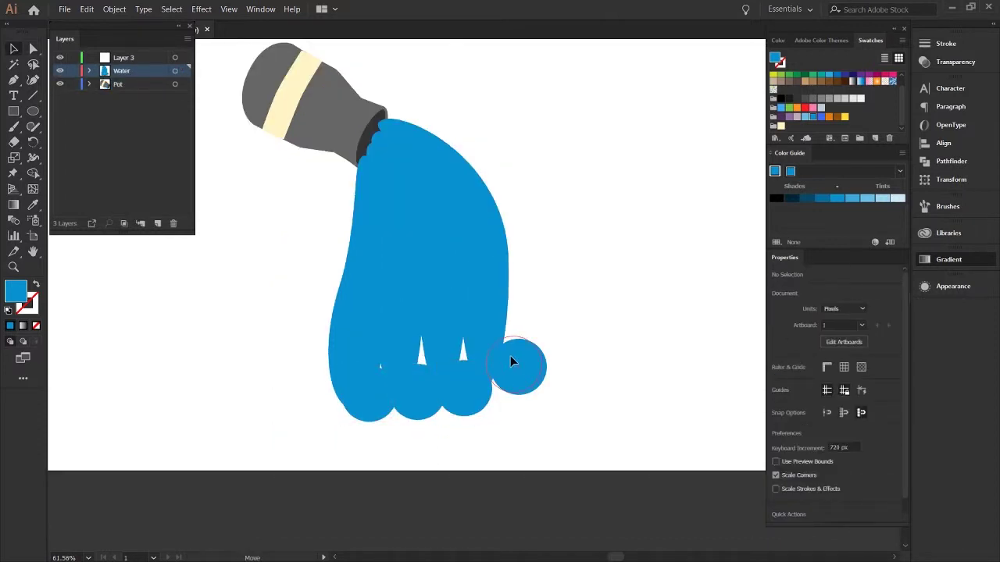
left_click_drag(512, 361, 504, 358)
key("a")
left_click(458, 416)
left_click(349, 418)
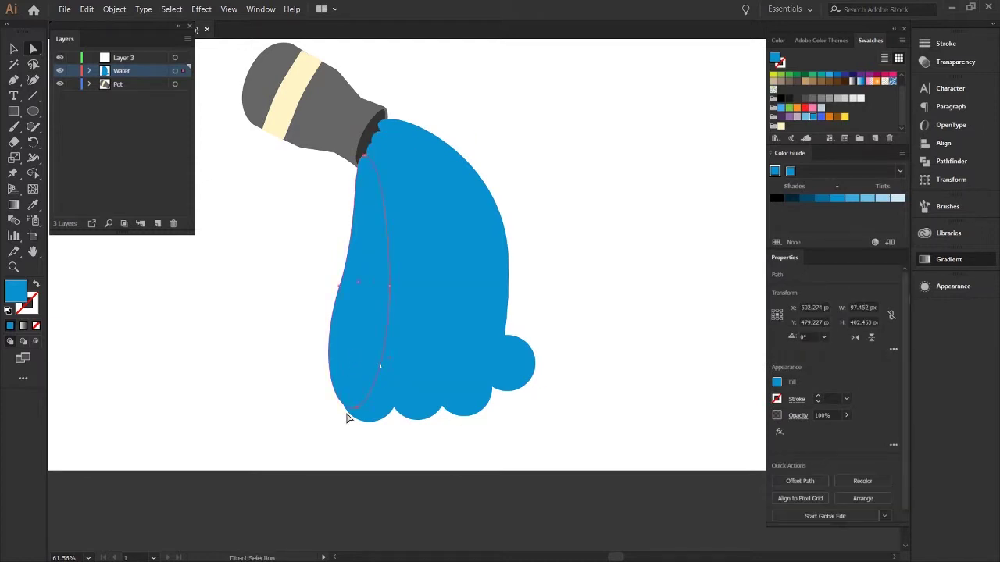
left_click(536, 396)
key("v")
left_click_drag(515, 359, 512, 354)
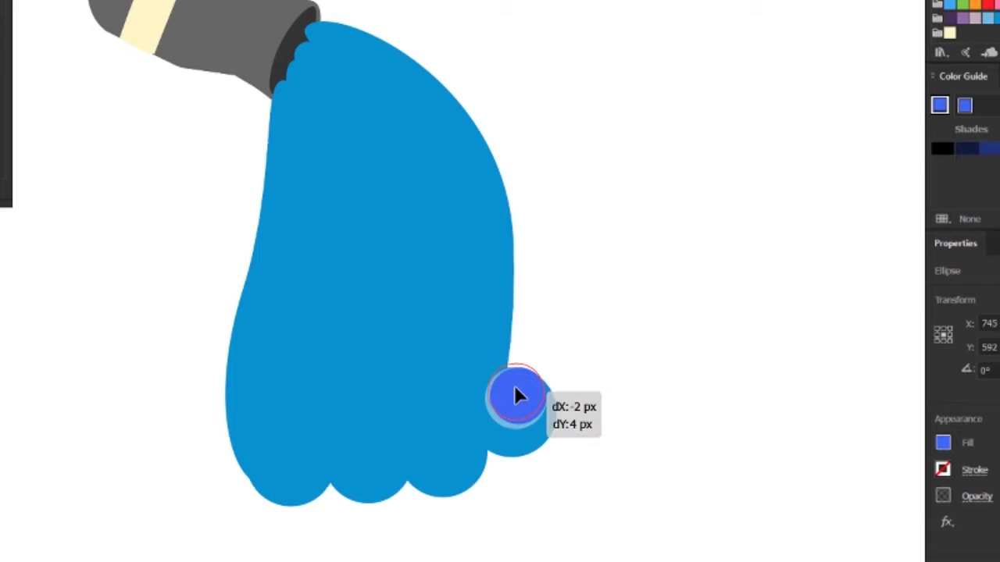
Step: Place light-blue crescent copies into each water lobe
left_click_drag(515, 389, 516, 396)
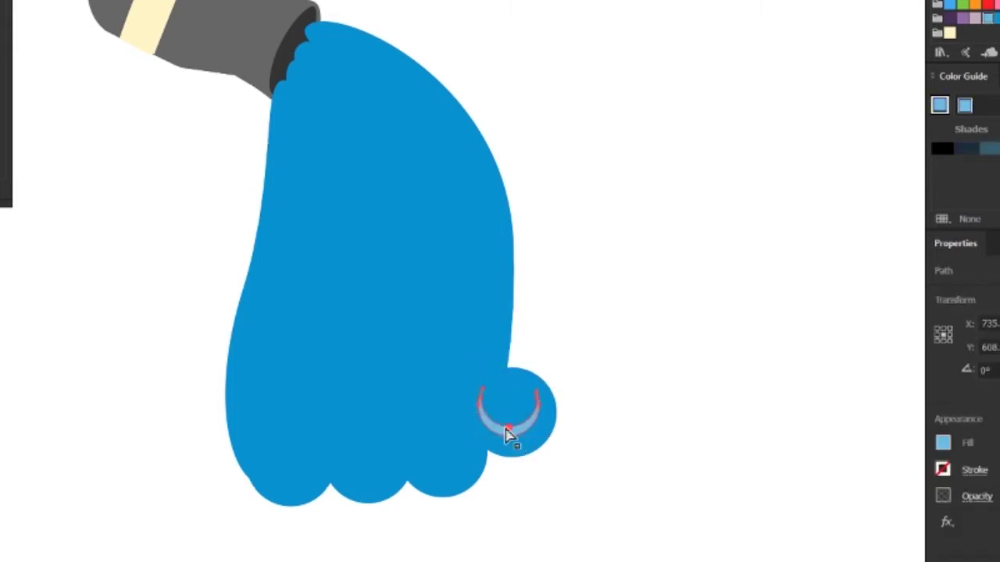
left_click_drag(508, 429, 448, 468)
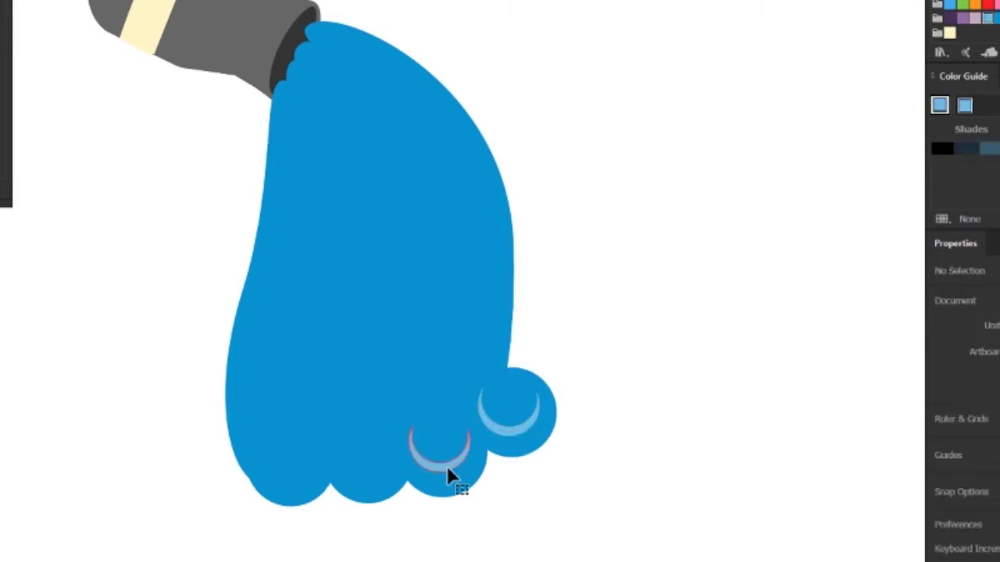
left_click_drag(447, 466, 449, 467)
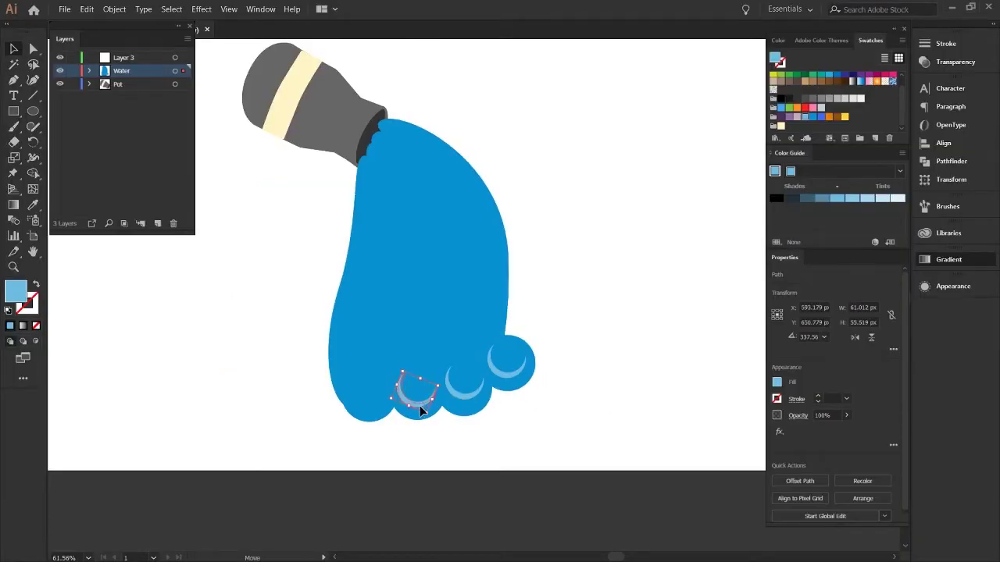
left_click_drag(420, 412, 368, 401)
left_click(493, 432)
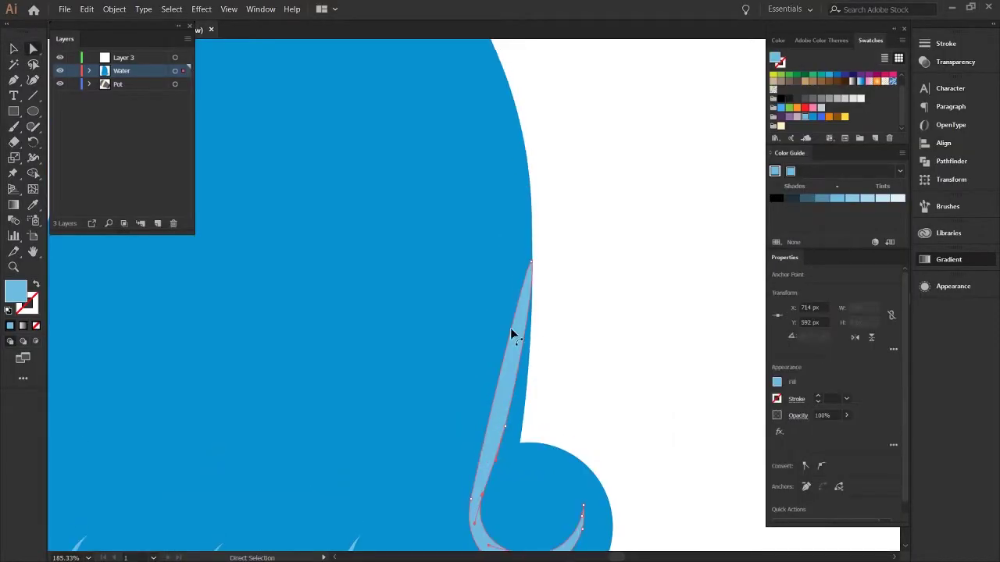
Step: Stretch the light-blue highlight up the water's right edge and group the two chevron lines
mouse_move(508, 352)
left_mouse_down()
mouse_move(524, 311)
mouse_move(524, 159)
mouse_move(539, 160)
left_mouse_up()
scroll(531, 386, "up", 2)
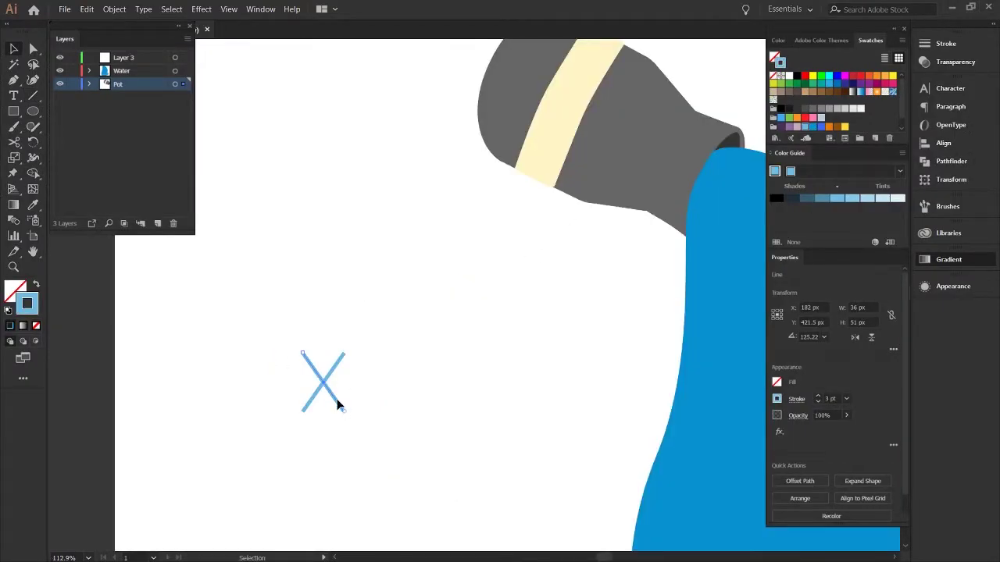
key("v")
key("ctrl+g")
left_click_drag(274, 373, 445, 404)
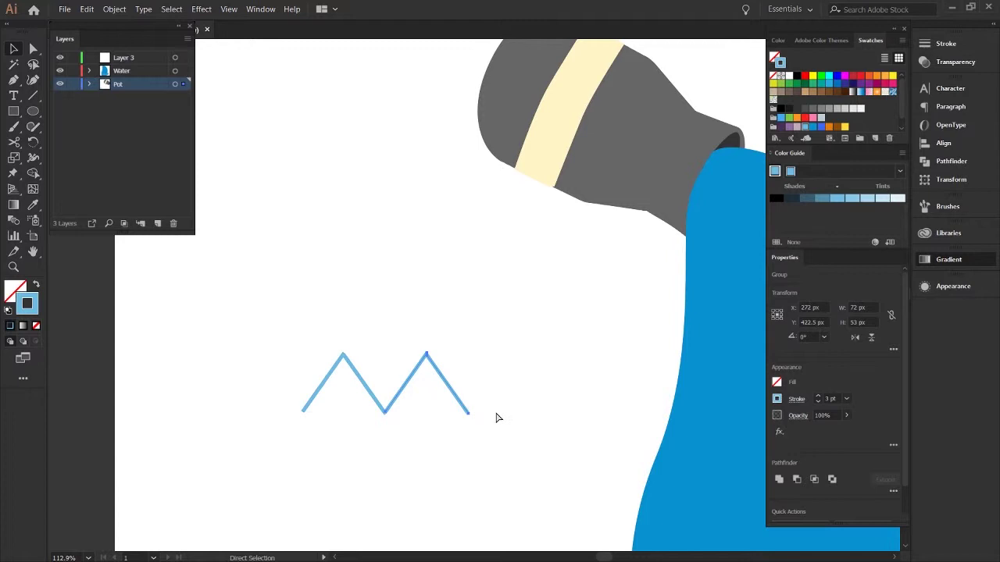
Step: Duplicate the chevron into a zigzag, then scale and tilt it onto the cream band
key("ctrl+d")
left_click_drag(289, 343, 457, 391)
left_click_drag(468, 400, 539, 168)
key("ctrl+equal")
left_click_drag(325, 199, 352, 262)
left_click_drag(458, 286, 452, 251)
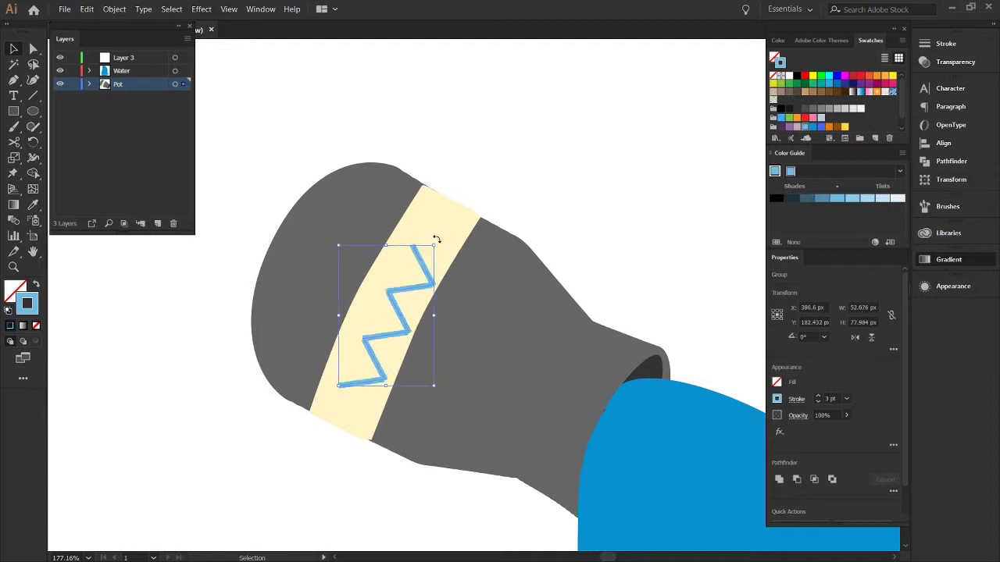
scroll(616, 379, "down", 5)
Step: Add grey and white star copies around the water
left_click(183, 72)
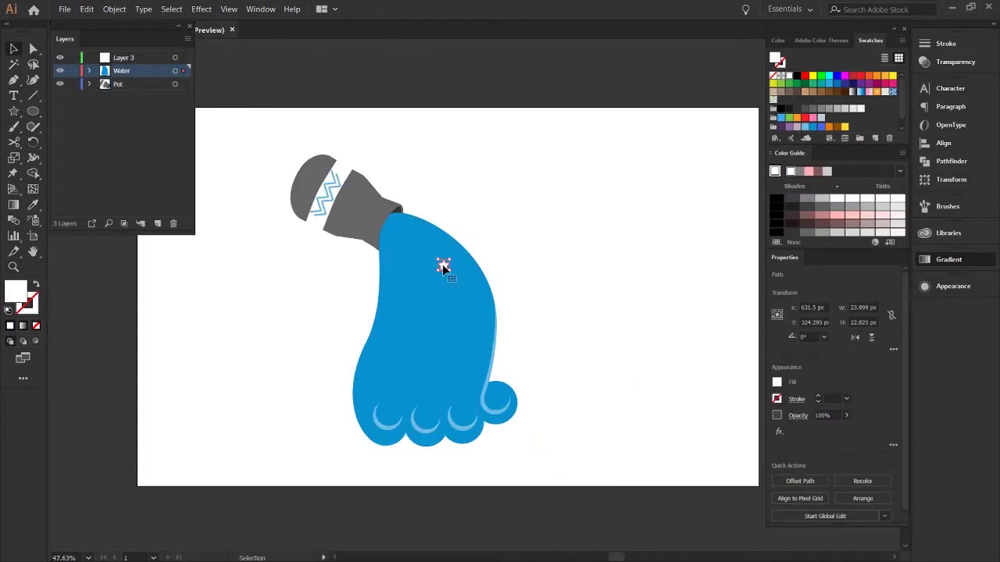
left_click_drag(380, 306, 364, 268)
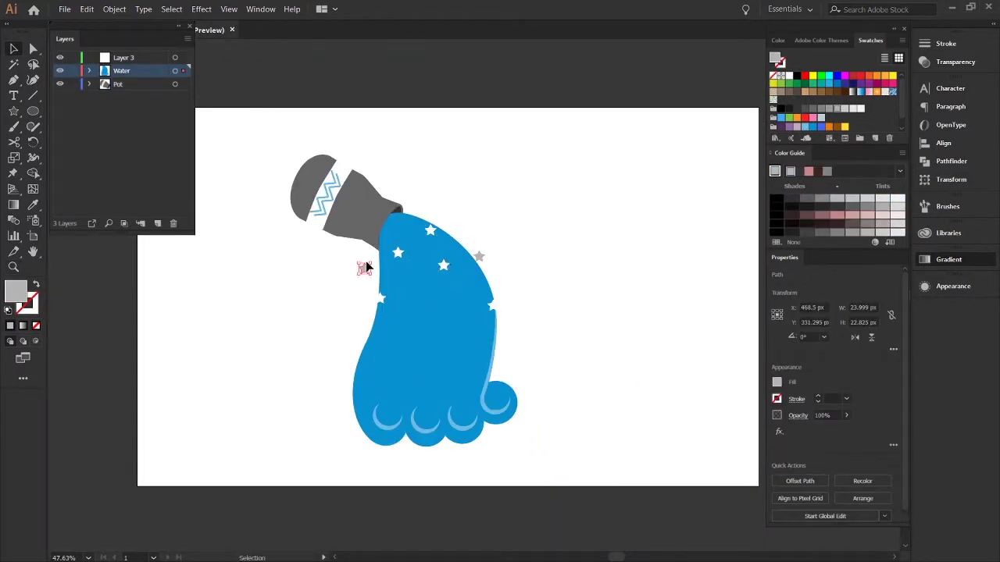
scroll(364, 269, "up", 5)
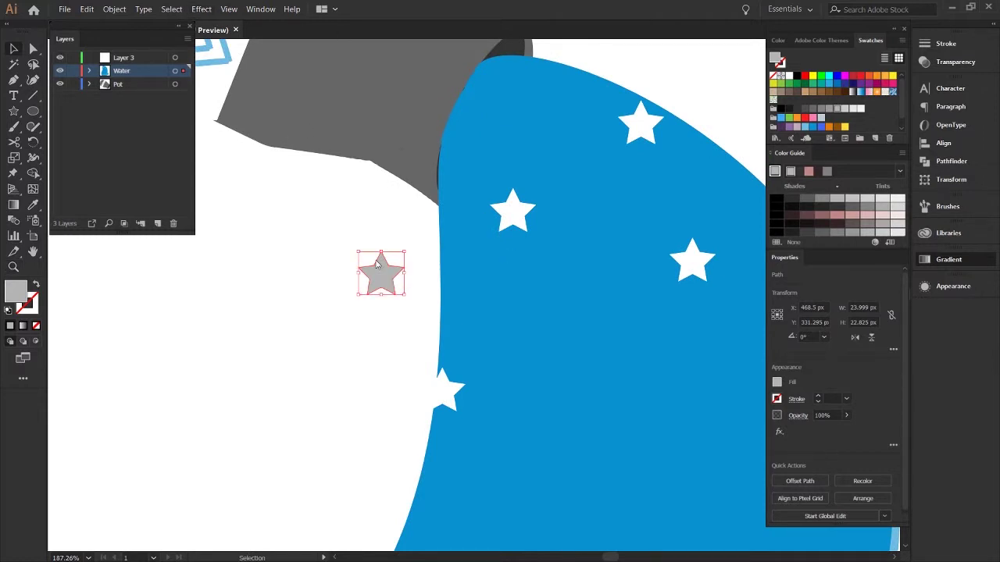
scroll(377, 264, "down", 3)
key("a")
left_click(462, 338)
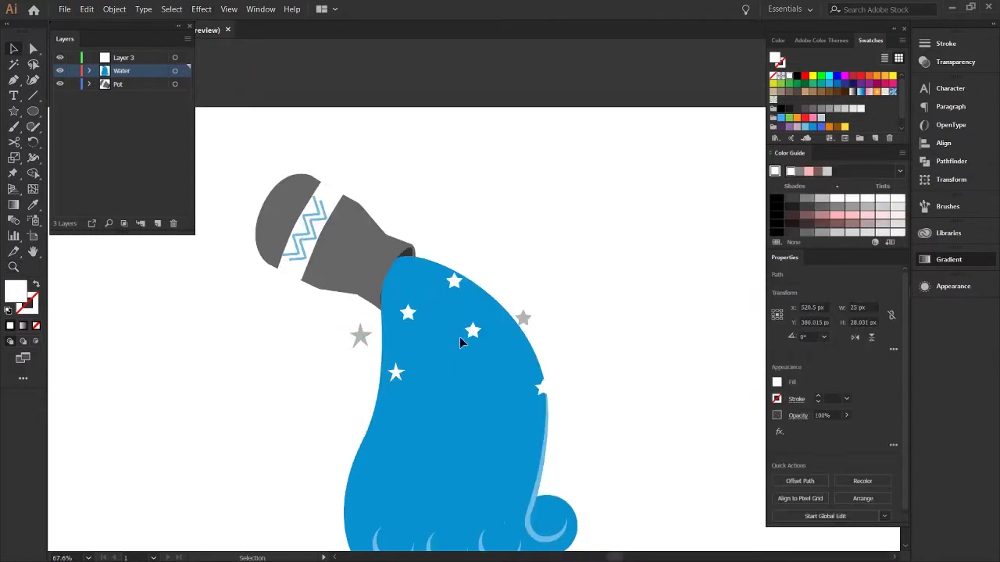
left_click_drag(462, 338, 395, 373)
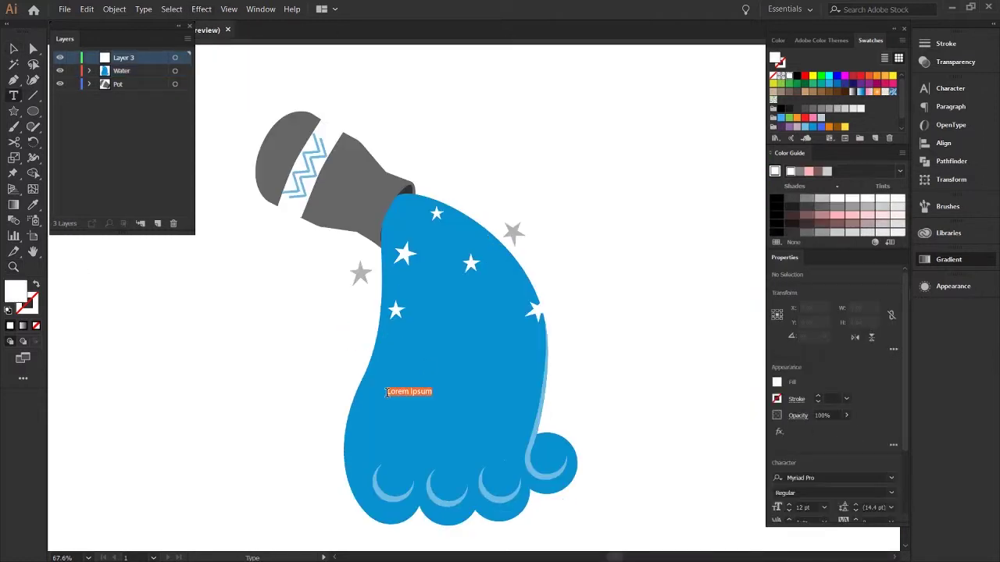
Step: Type 'AQUARIUS' on the water and enlarge it
left_click(387, 393)
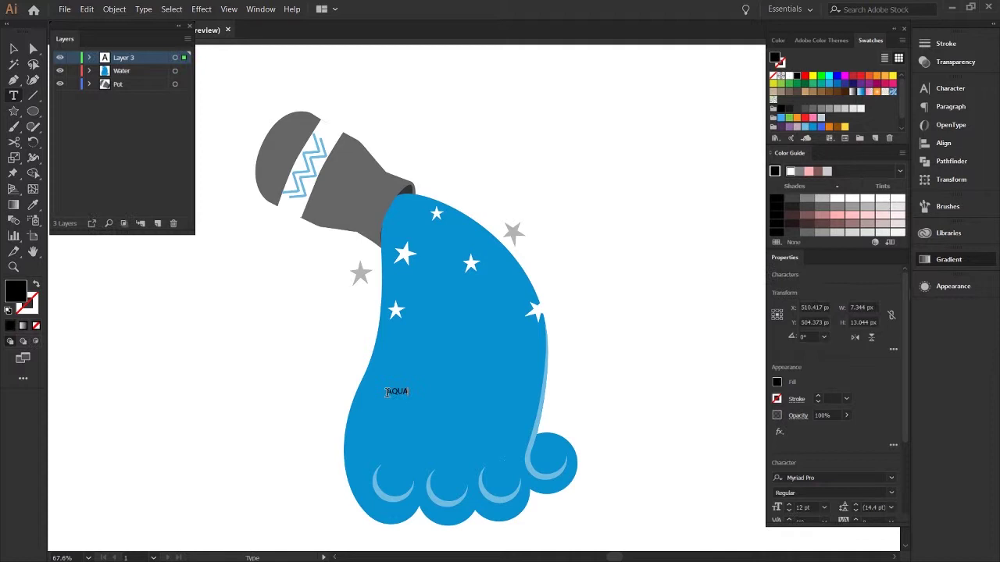
type("AQUARIUS")
key("Escape")
left_click_drag(432, 396, 438, 434)
Step: Shrink the rim rectangle to fit the jug's mouth and fill it light blue
left_click(394, 180)
left_click_drag(402, 169, 405, 205)
left_click(812, 126)
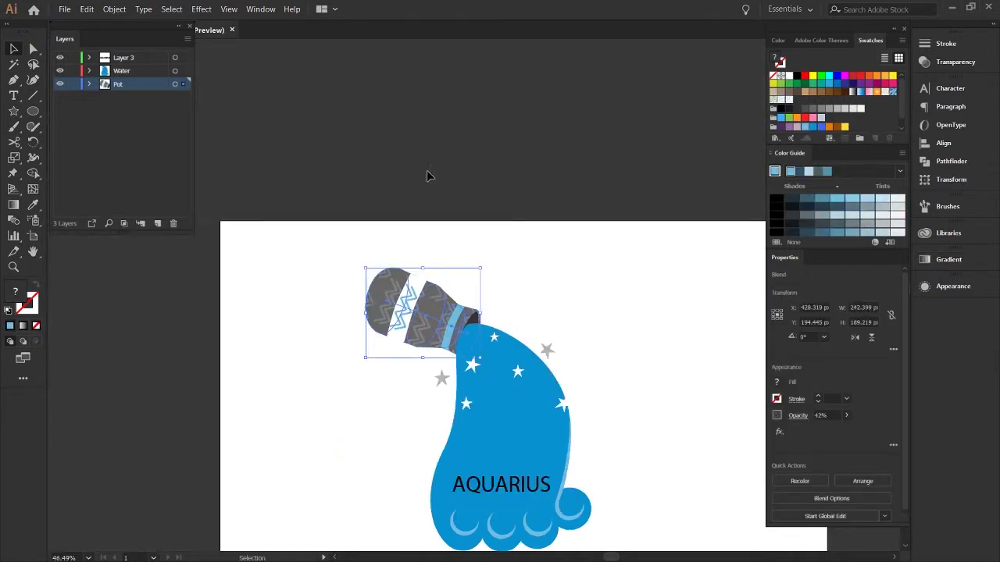
scroll(621, 350, "down", 2)
left_click(620, 349)
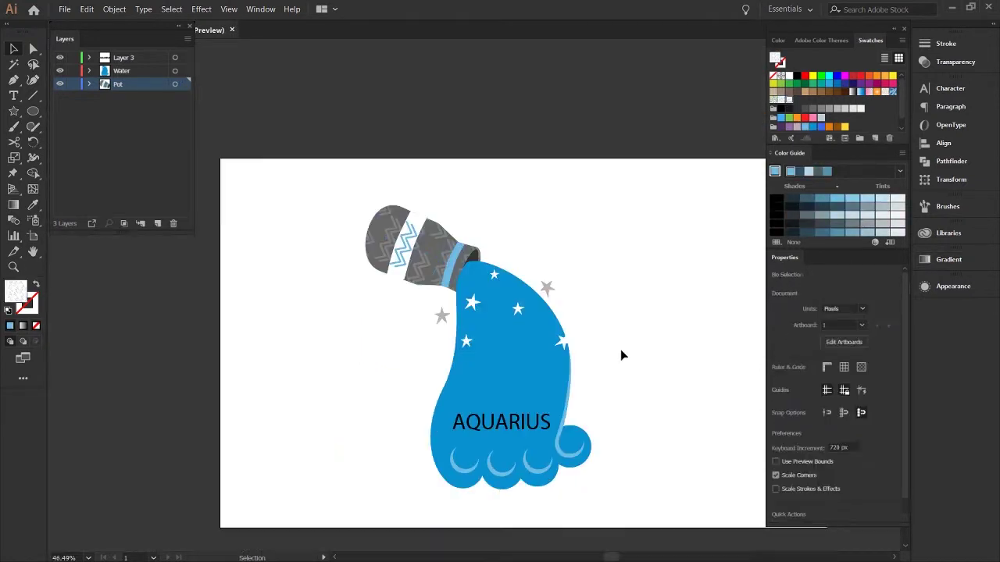
Step: Scale up the white Gabriola AQUARIUS lettering further and fit the artboard in view
key("backslash")
scroll(500, 469, "up", 3)
scroll(484, 393, "up", 3)
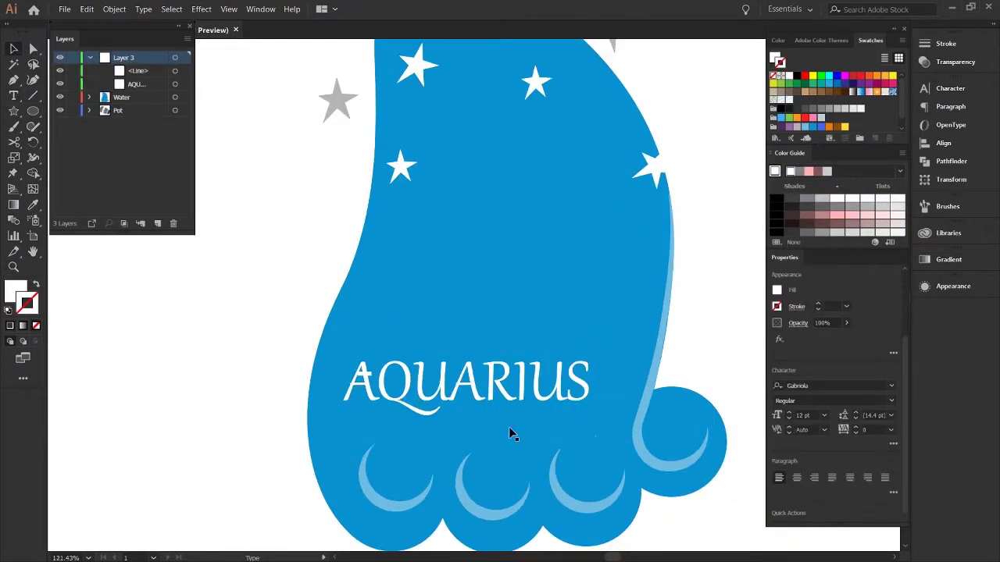
left_click(590, 399)
left_click_drag(591, 442, 630, 453)
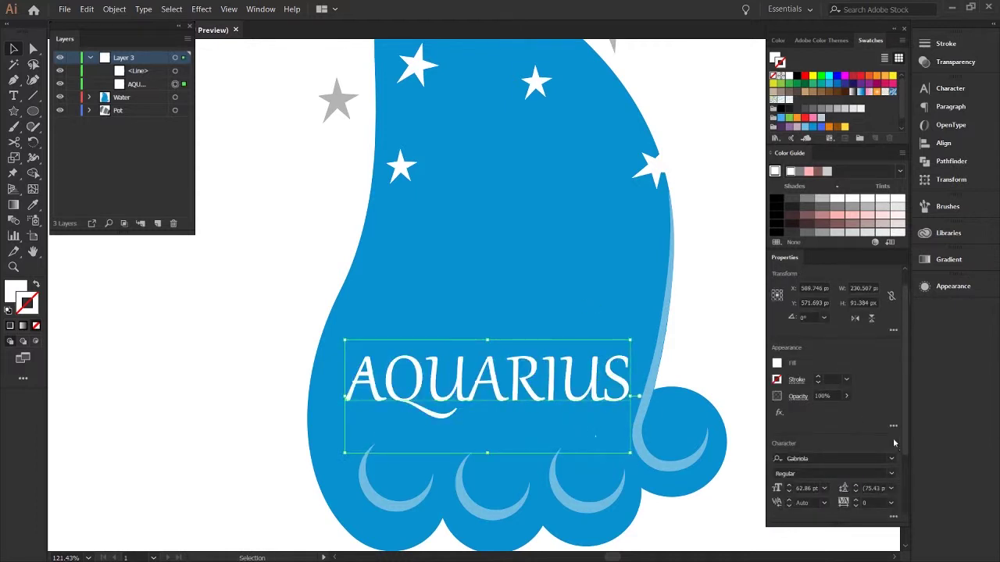
scroll(894, 443, "up", 2)
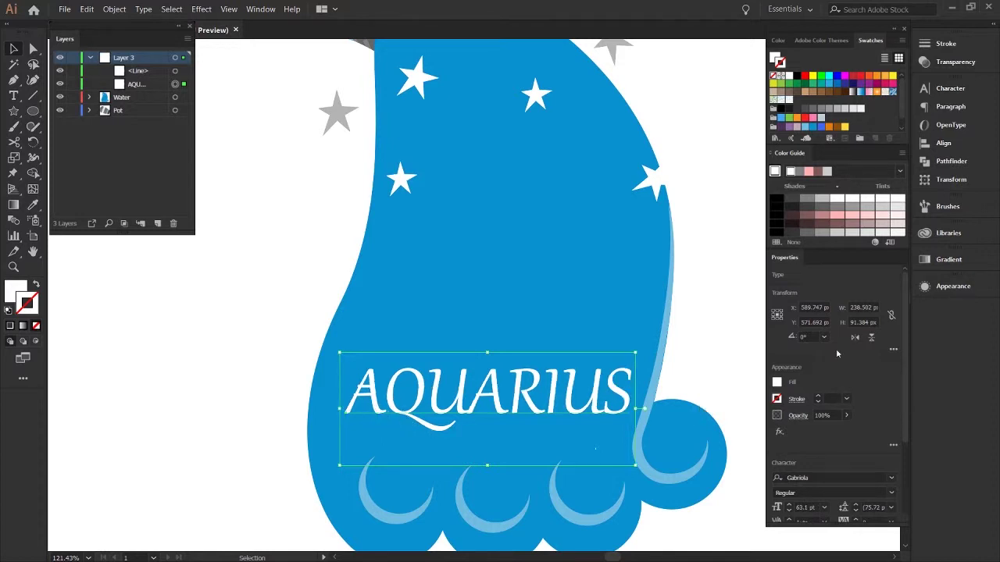
key("ctrl+0")
left_click(654, 226)
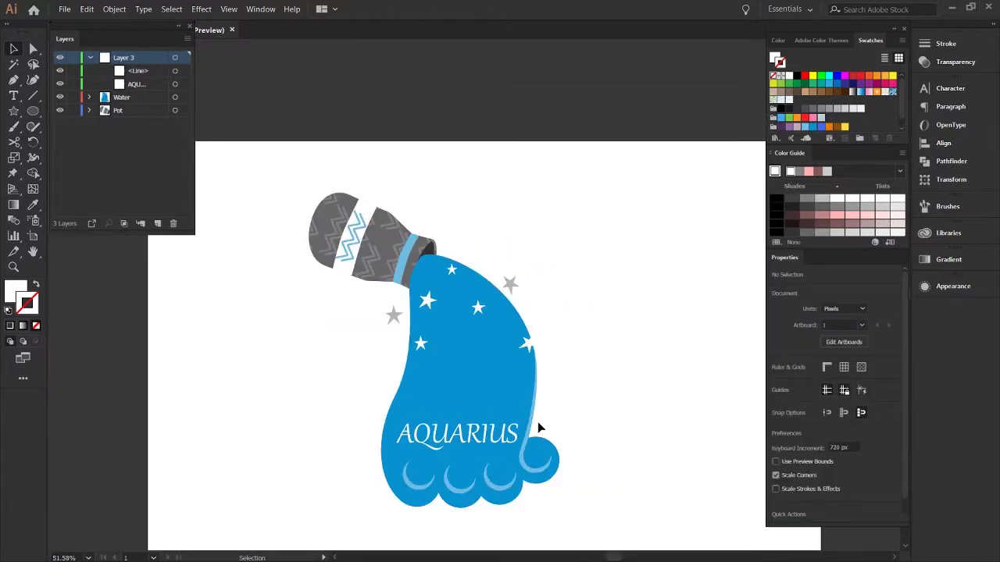
Step: Give the water's right band a freeform gradient with dark purple and blue points
left_click(453, 272)
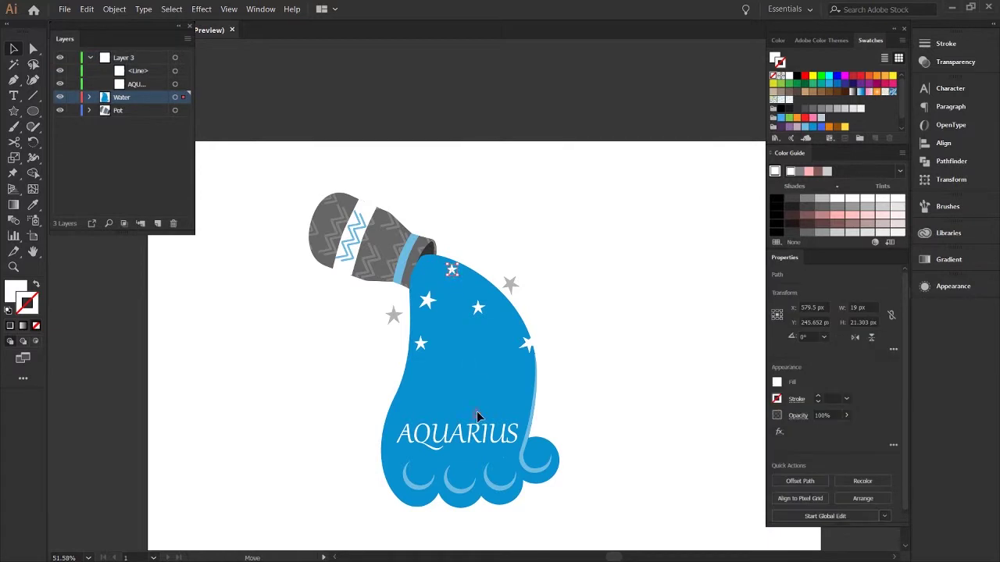
left_click(623, 383)
left_click(500, 352)
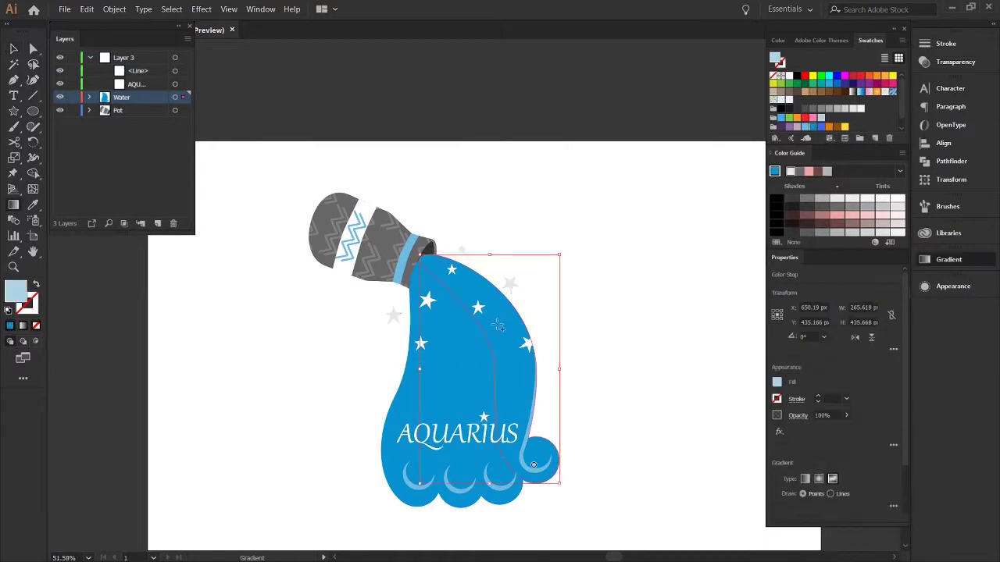
key("g")
left_click(475, 287)
left_click(787, 128)
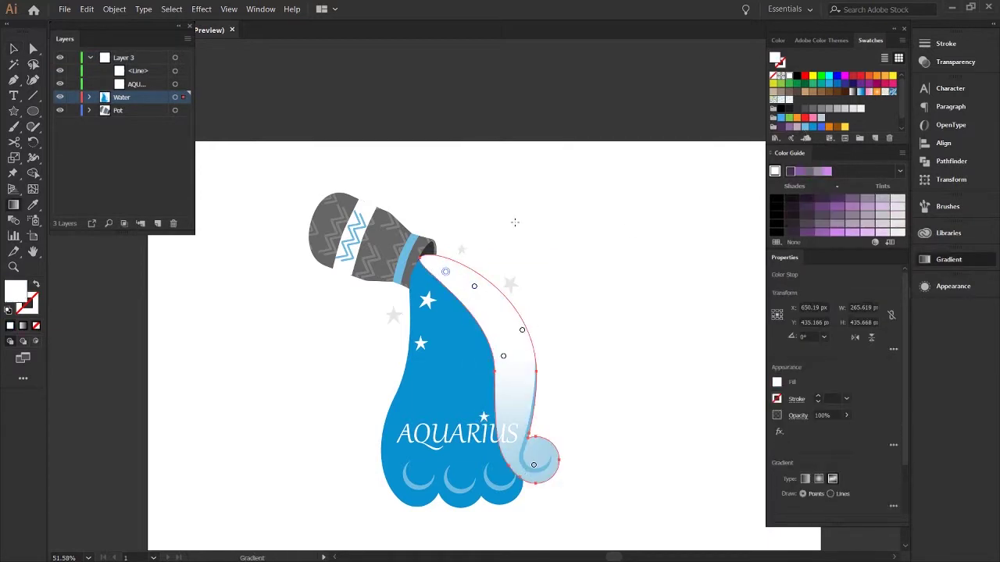
left_click(813, 127)
Step: Add and recolour right-band gradient points in medium blue, paler blue and white
left_click(792, 203)
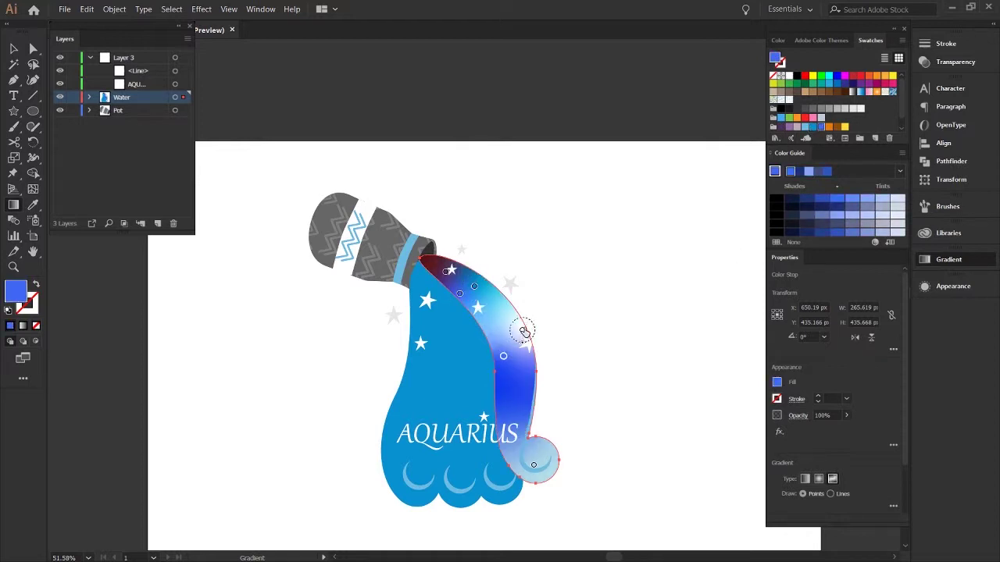
left_click(517, 411)
left_click(533, 465)
left_click(814, 127)
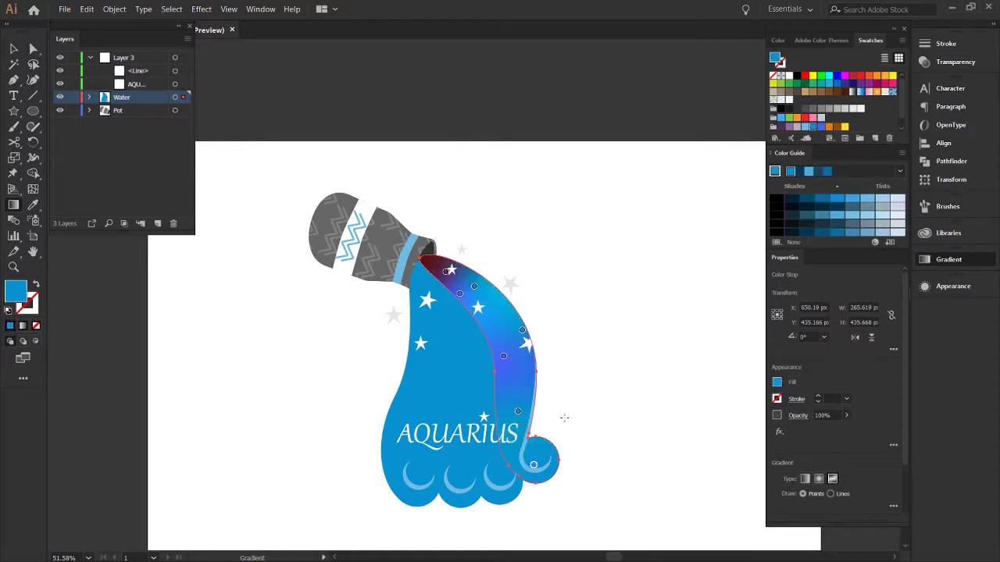
left_click_drag(450, 270, 422, 256)
left_click(461, 294)
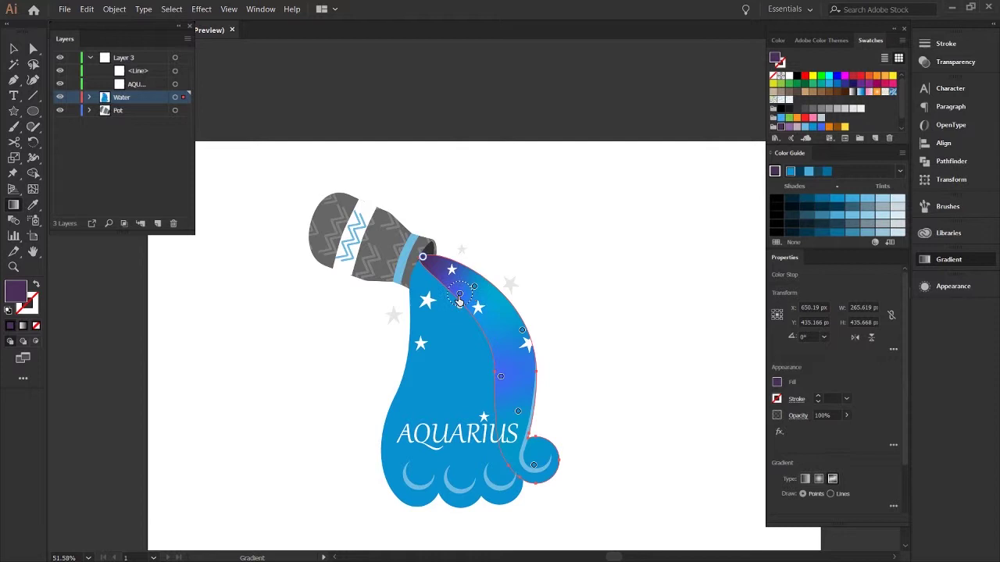
left_click(544, 445)
left_click(852, 217)
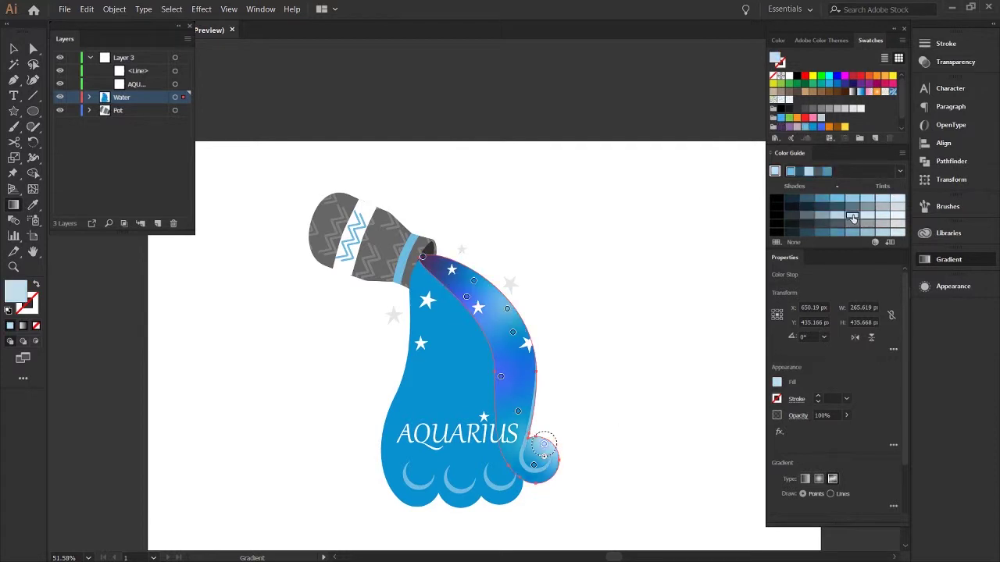
left_click(507, 310)
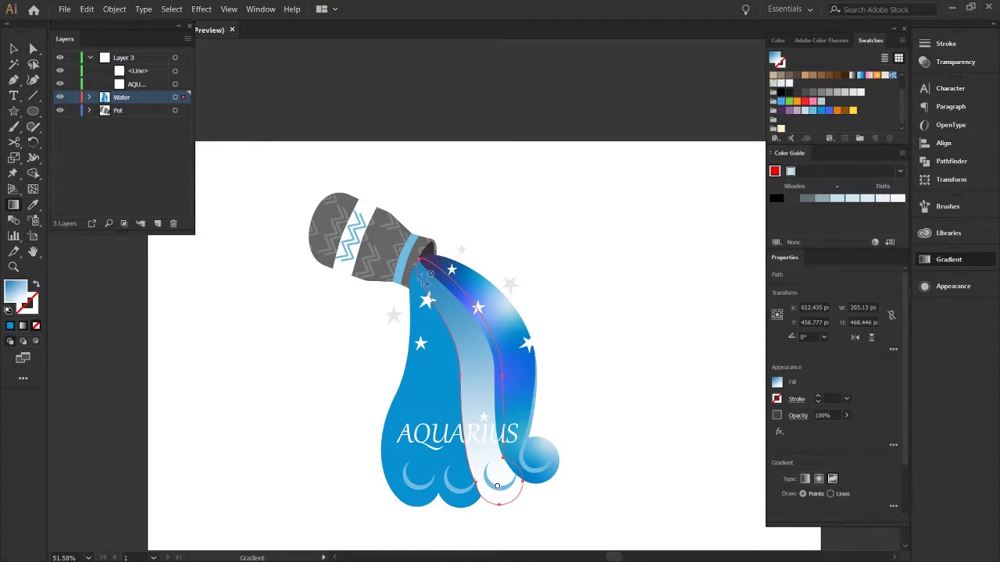
Step: Add blue freeform gradient points down the middle band, darker blue at the bottom
left_click(431, 274)
left_click(458, 341)
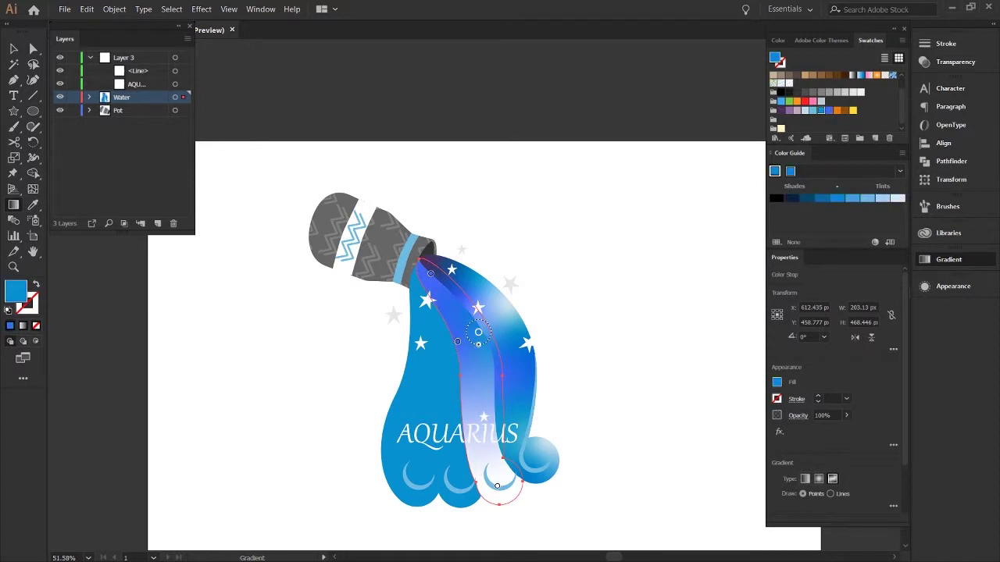
left_click(469, 416)
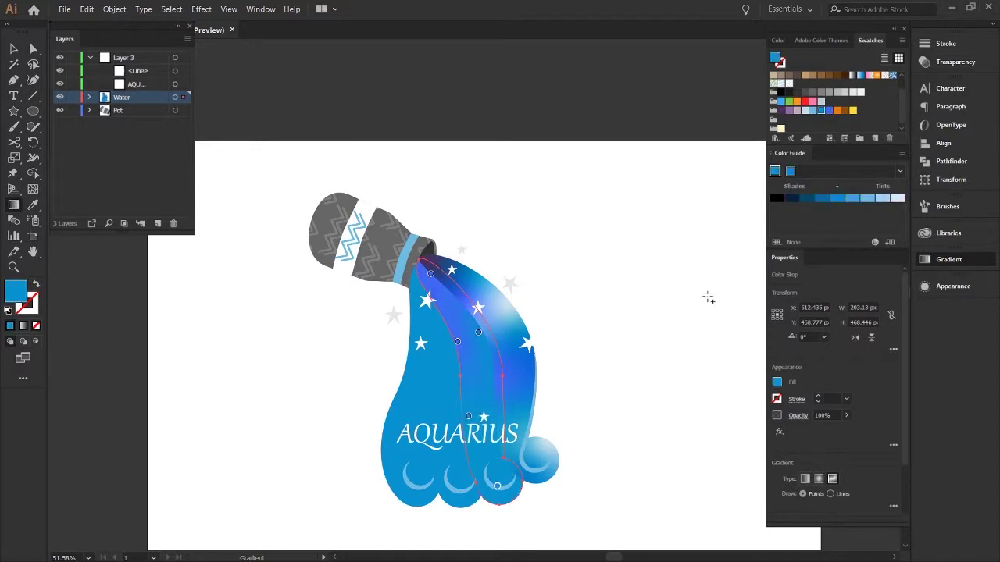
left_click(497, 486)
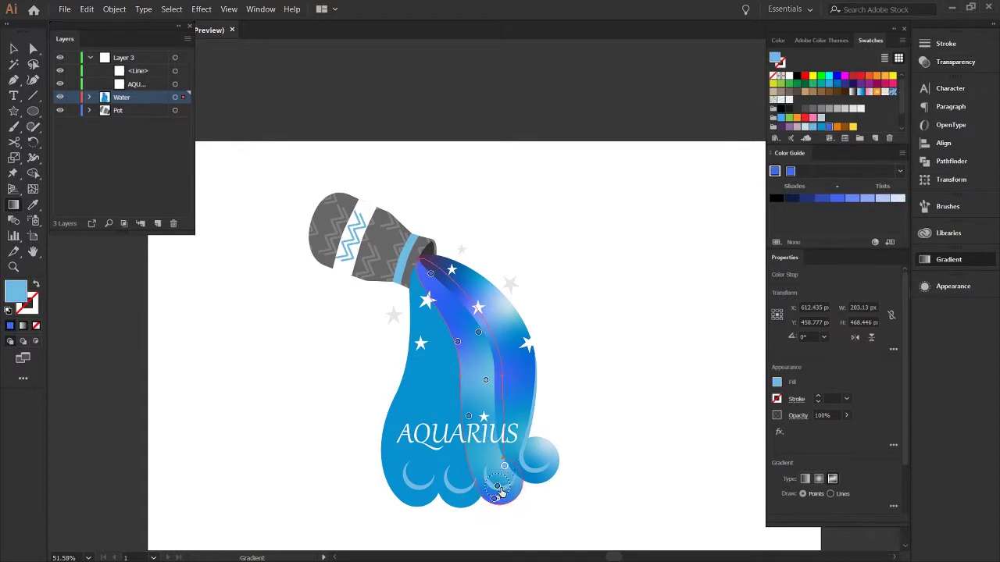
left_click(496, 479)
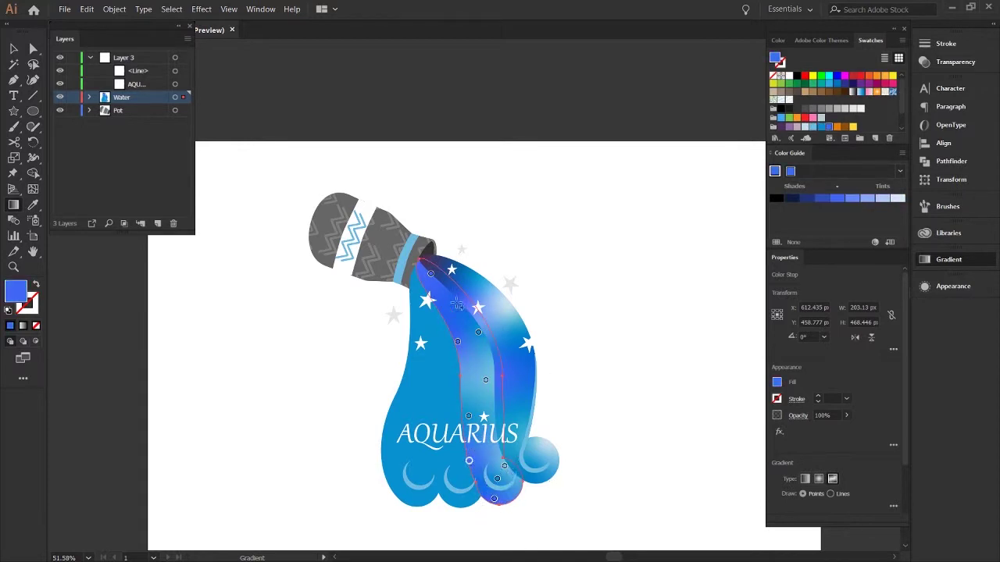
left_click(435, 293)
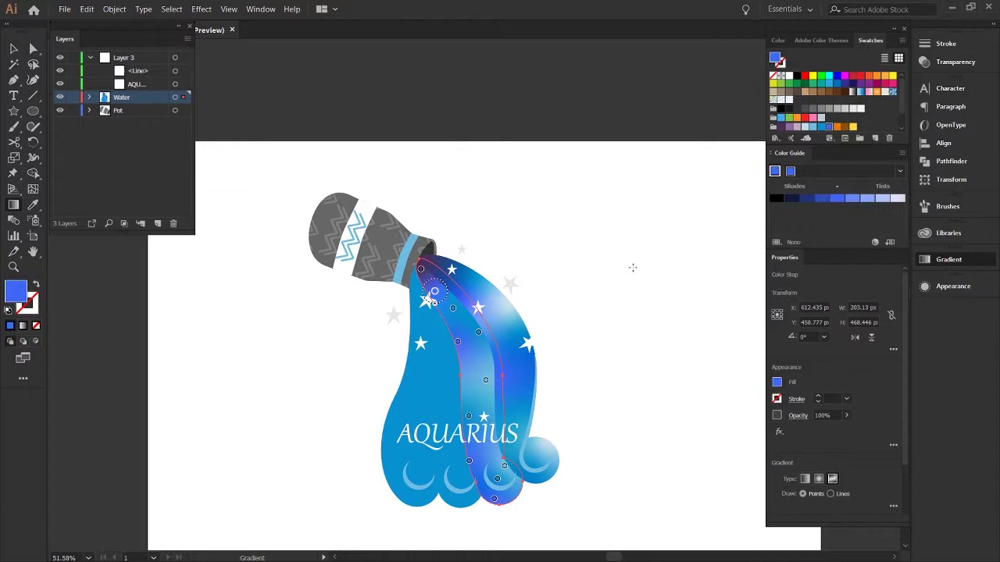
Step: Zoom in on the lower stream, nudge an anchor, then undo the nudge
key("a")
left_click(509, 451)
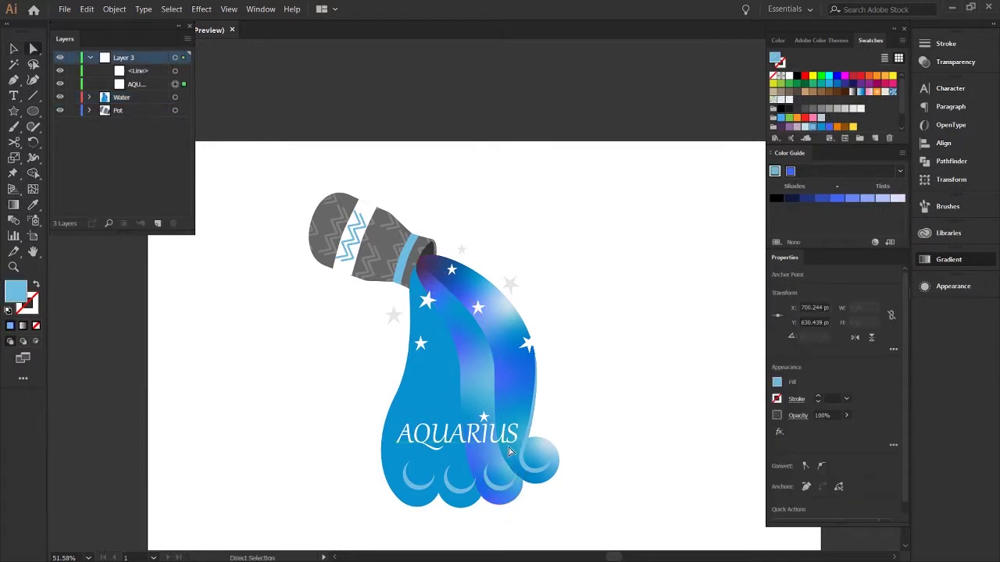
left_click(544, 491)
left_click_drag(514, 457, 617, 471)
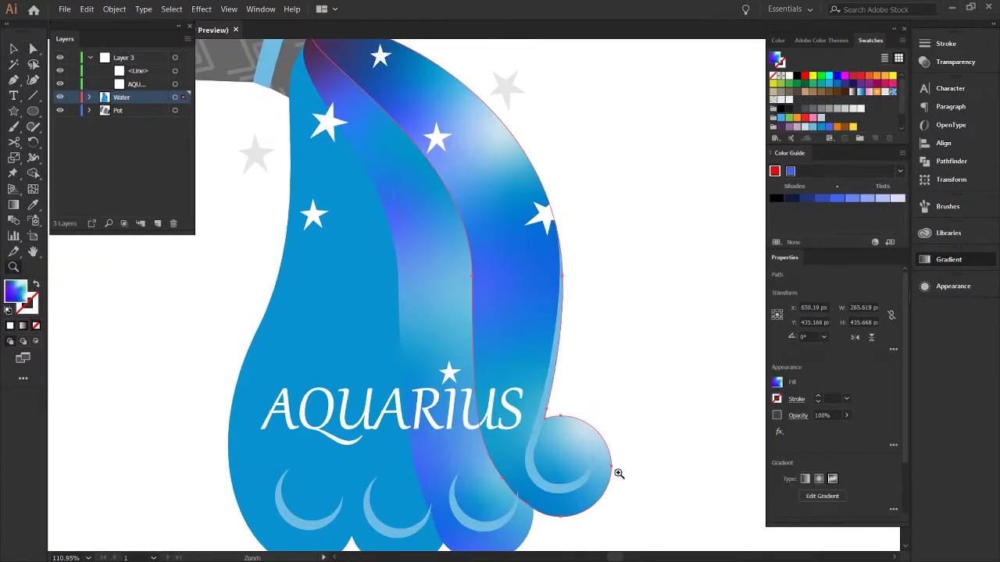
scroll(503, 357, "down", 3)
left_click(503, 368)
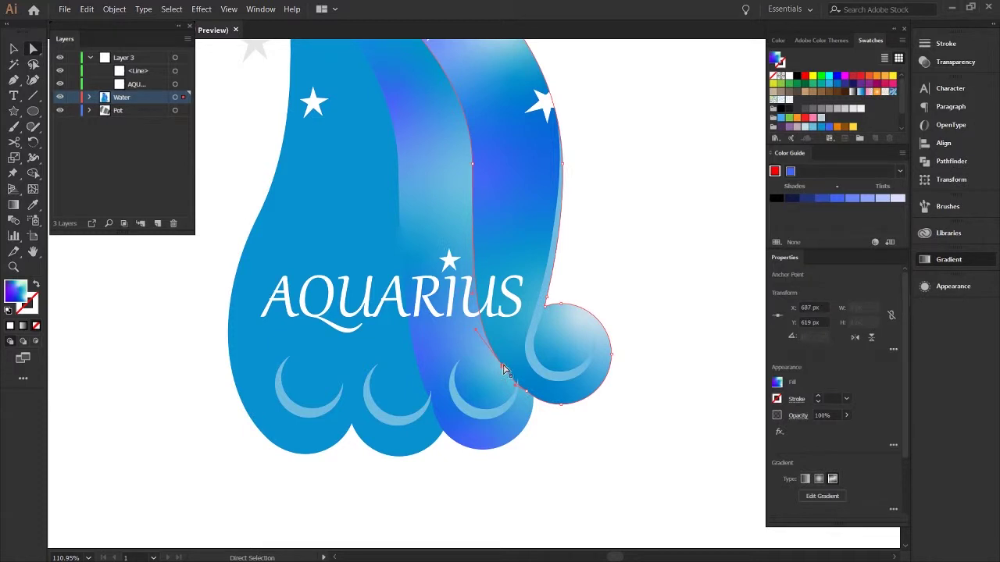
left_click_drag(504, 370, 502, 378)
key("ctrl+z")
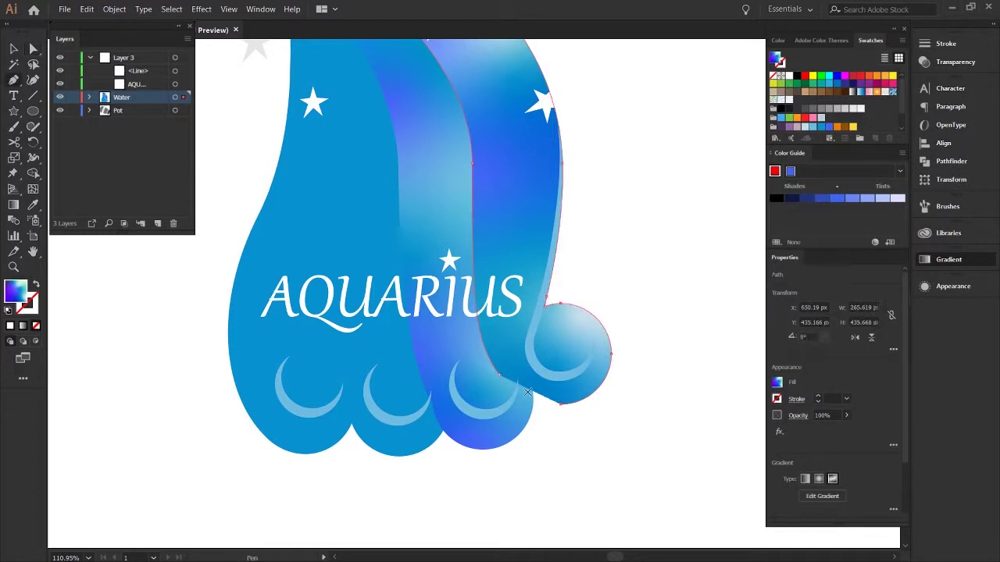
Step: Drag anchors to reshape the middle band's lower-left edge and bottom curve
key("p")
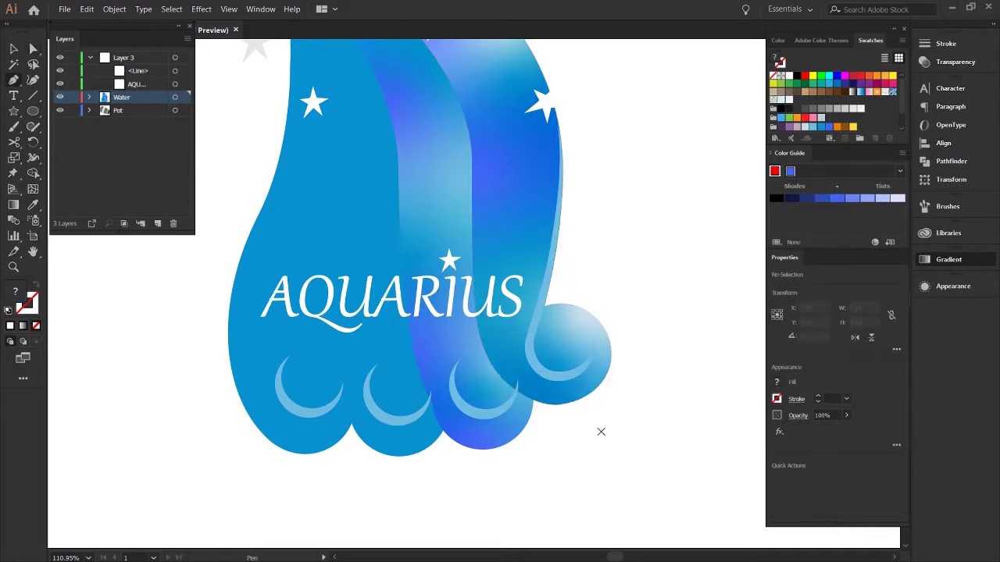
key("v")
left_click(564, 409)
left_click(607, 404)
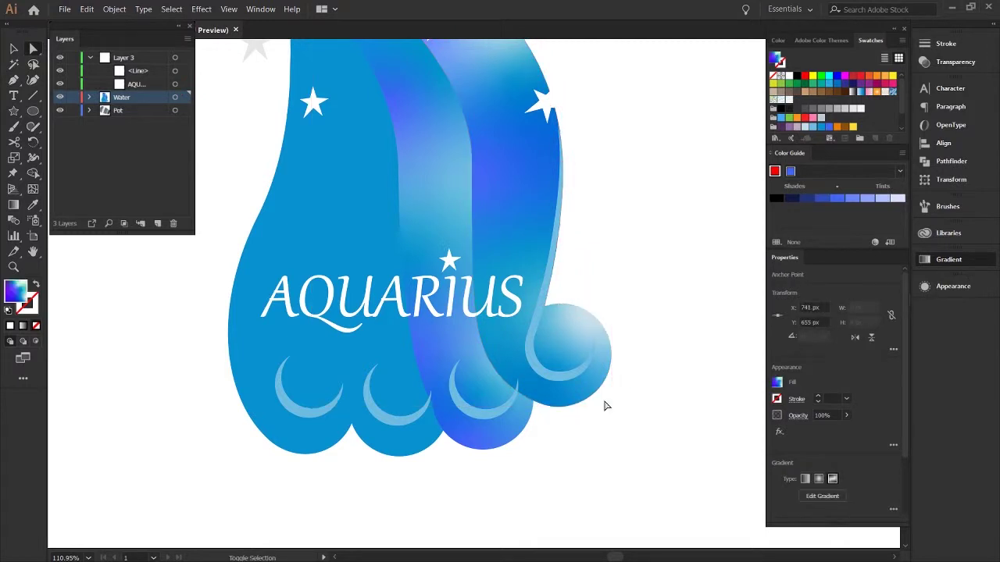
left_click(390, 414)
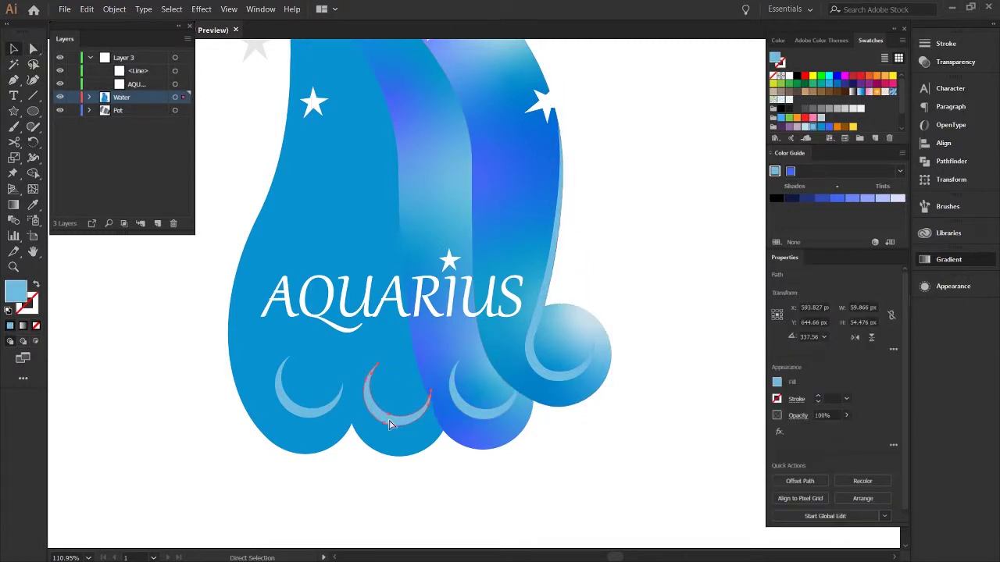
left_click(444, 435)
key("a")
left_click(431, 409)
left_click(425, 409)
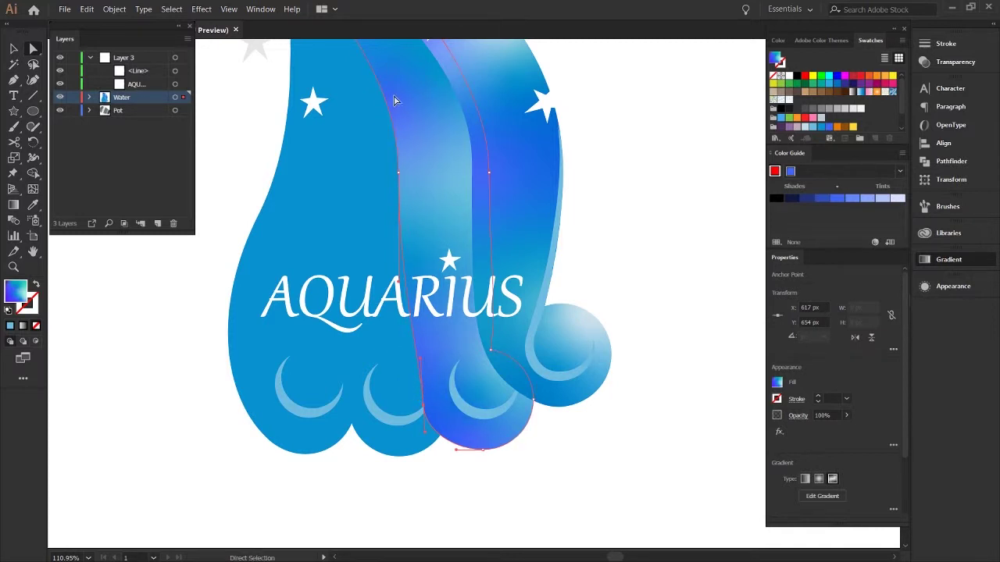
left_click_drag(416, 354, 412, 371)
left_click_drag(425, 411, 479, 407)
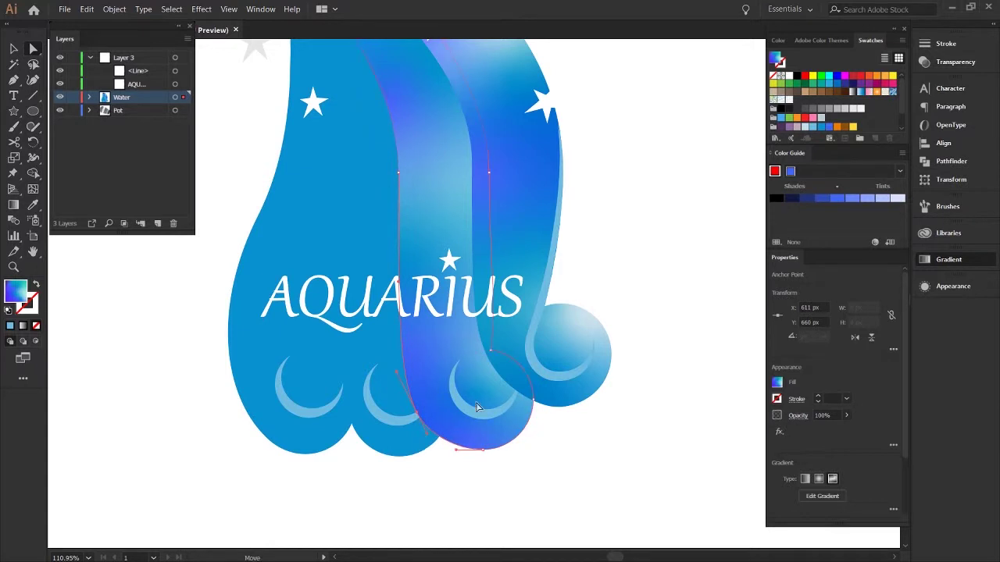
mouse_move(479, 447)
left_mouse_down()
mouse_move(540, 413)
mouse_move(479, 448)
left_mouse_up()
Step: Zoom back out to the whole artwork and select a grey star beside the stream
left_click(655, 408)
key("v")
scroll(625, 367, "down", 3)
scroll(602, 323, "up", 3)
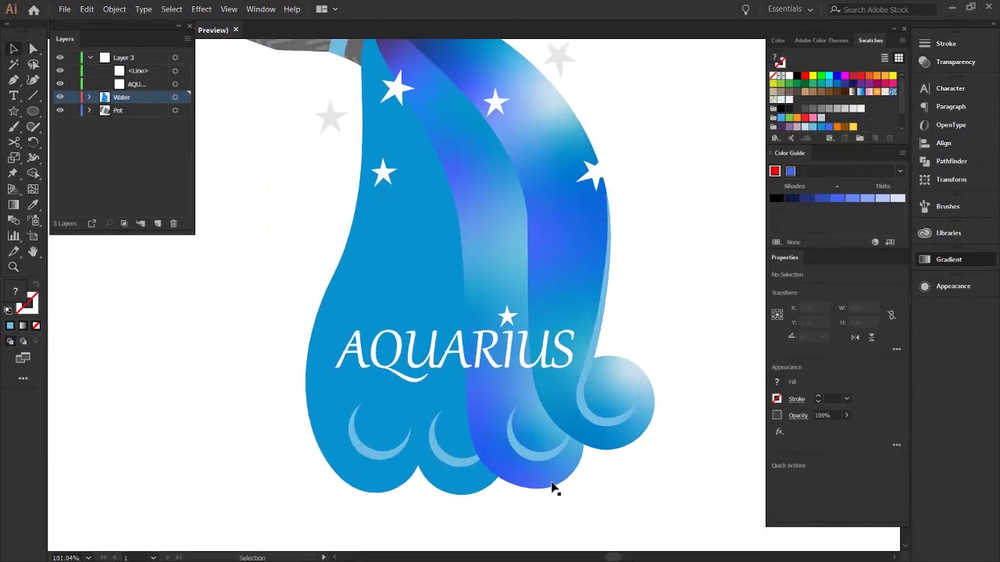
left_click(538, 458)
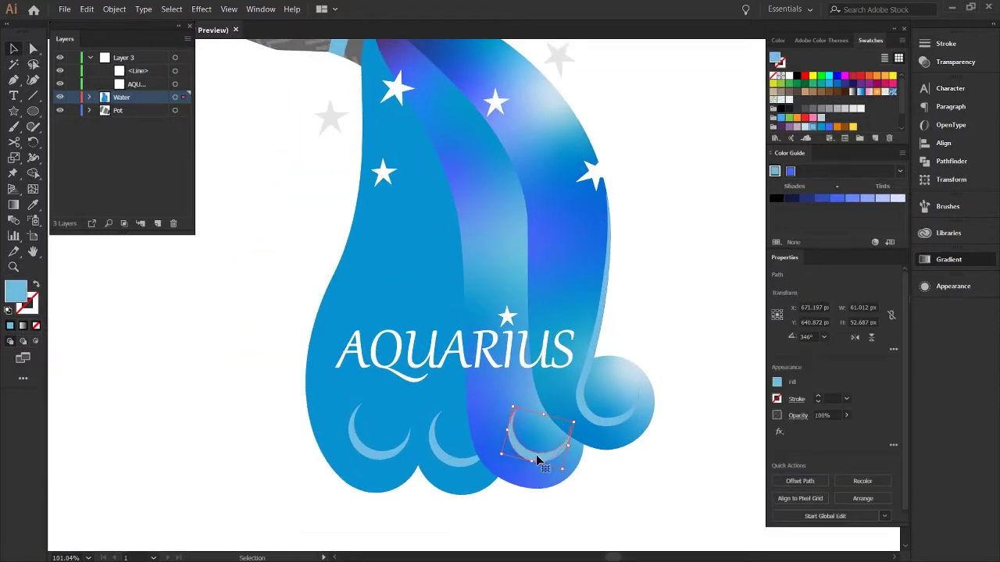
key("a")
scroll(537, 495, "down", 2)
left_click(372, 368)
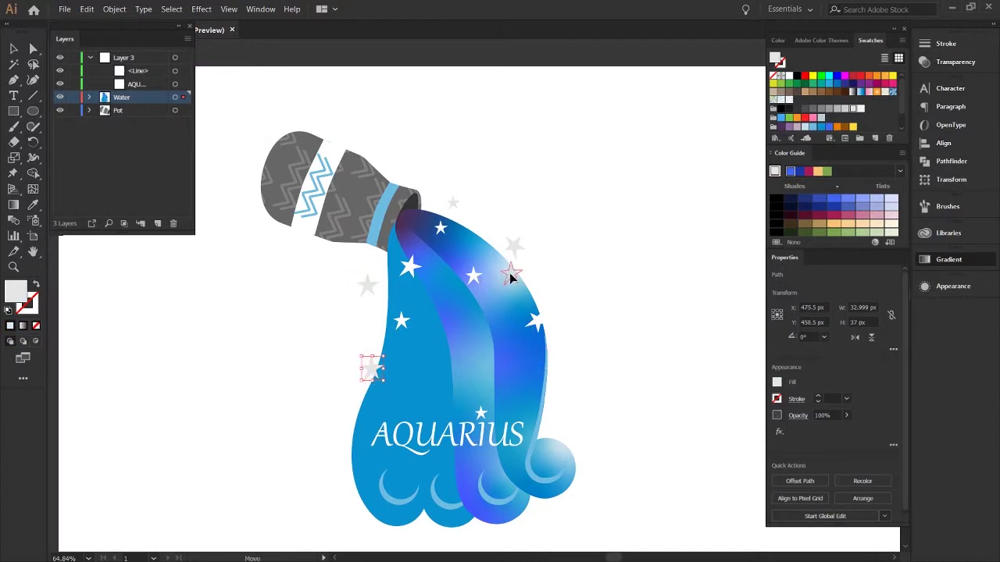
Step: Place a star copy on the stream and magnify around the small grey circle
left_click_drag(509, 276, 514, 281)
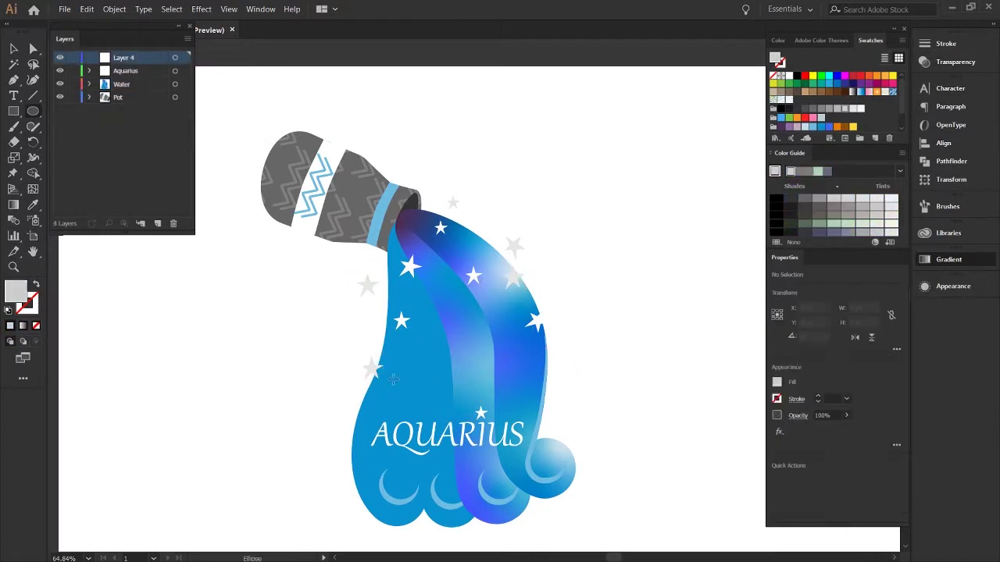
left_click(397, 381)
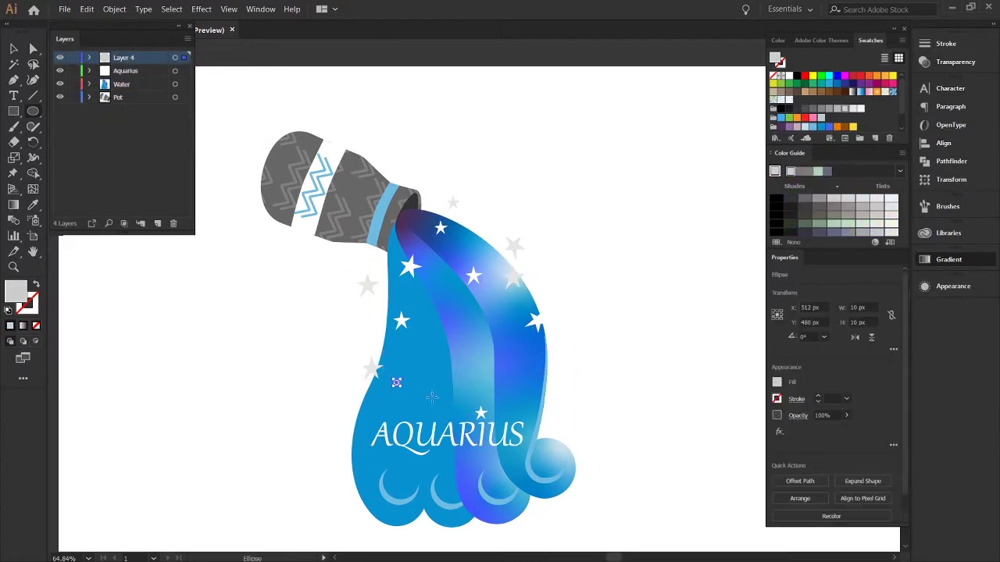
key("z")
left_click(397, 382)
key("v")
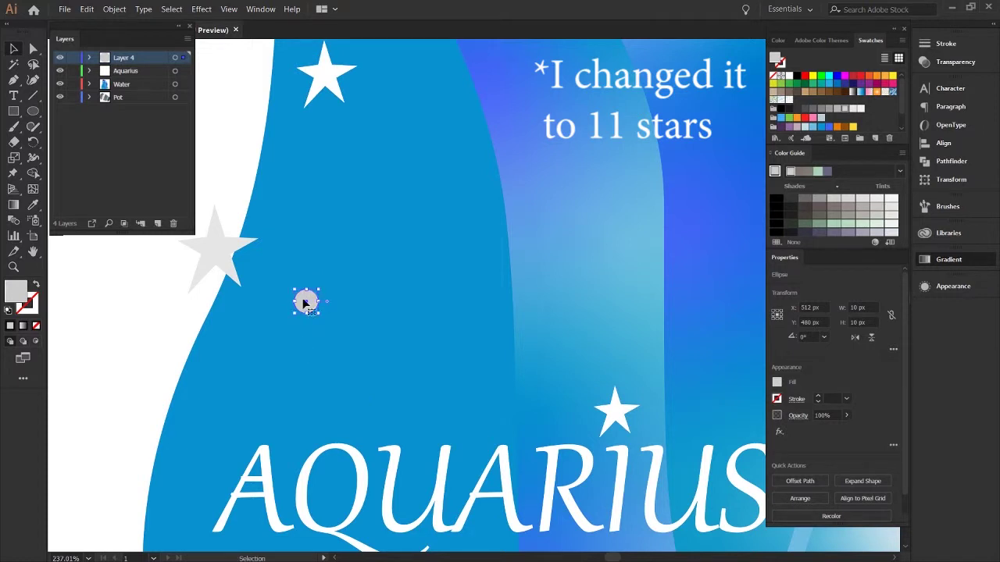
Step: Copy the small grey circle upward, lower down and to the left as constellation dots
left_click_drag(305, 301, 393, 326)
key("a")
left_click_drag(627, 163, 415, 312)
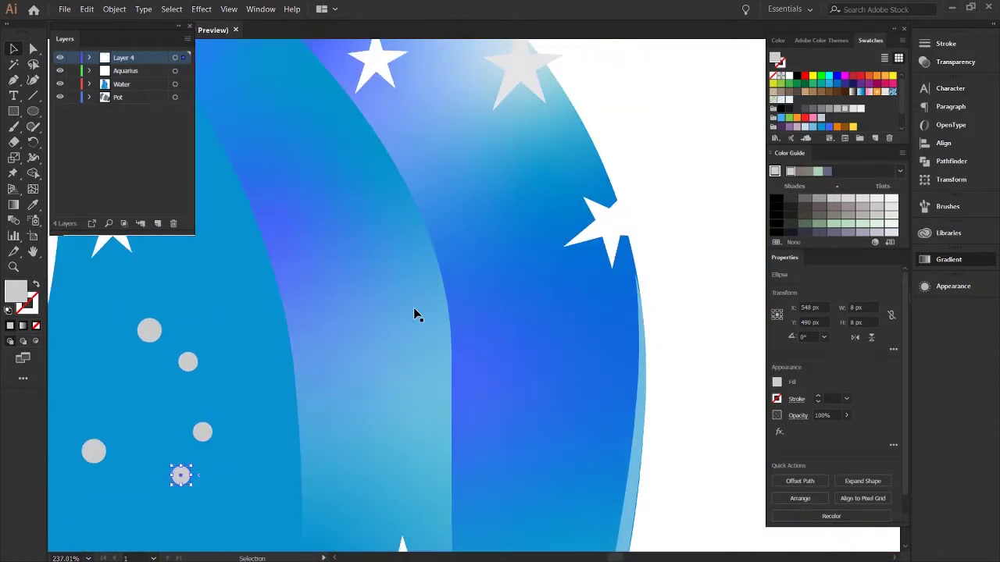
left_click(157, 328)
left_click_drag(157, 334, 606, 331)
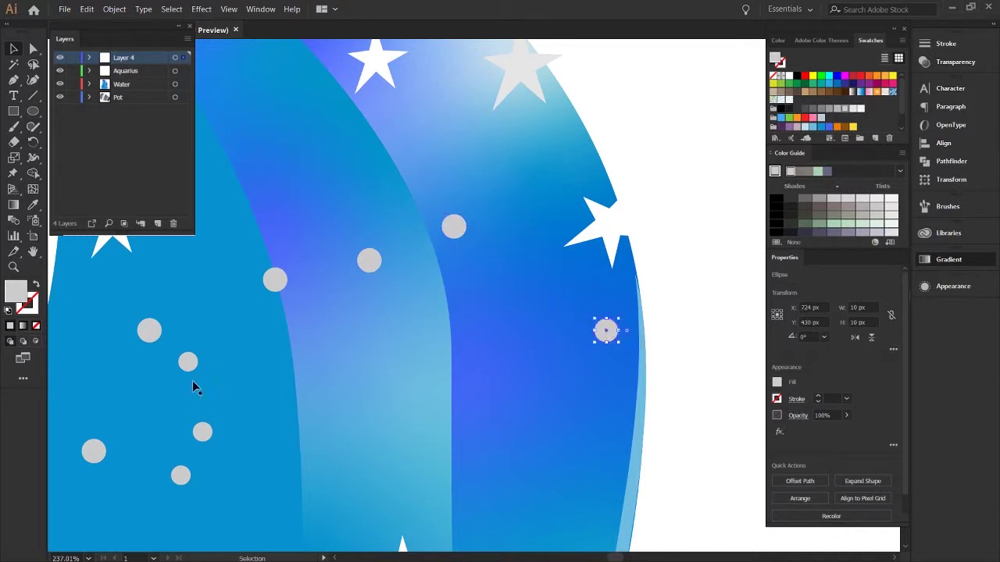
Step: Spread more grey dot copies across the lower water
left_click_drag(187, 362, 442, 386)
left_click_drag(274, 282, 258, 282)
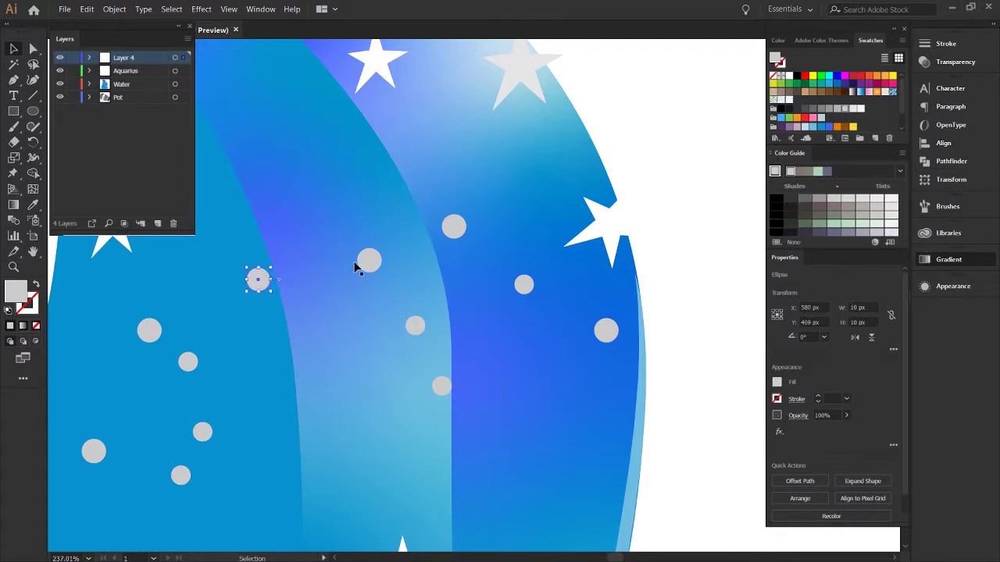
left_click_drag(357, 257, 346, 248)
scroll(336, 328, "left", 3)
left_click_drag(311, 431, 331, 422)
left_click(294, 473)
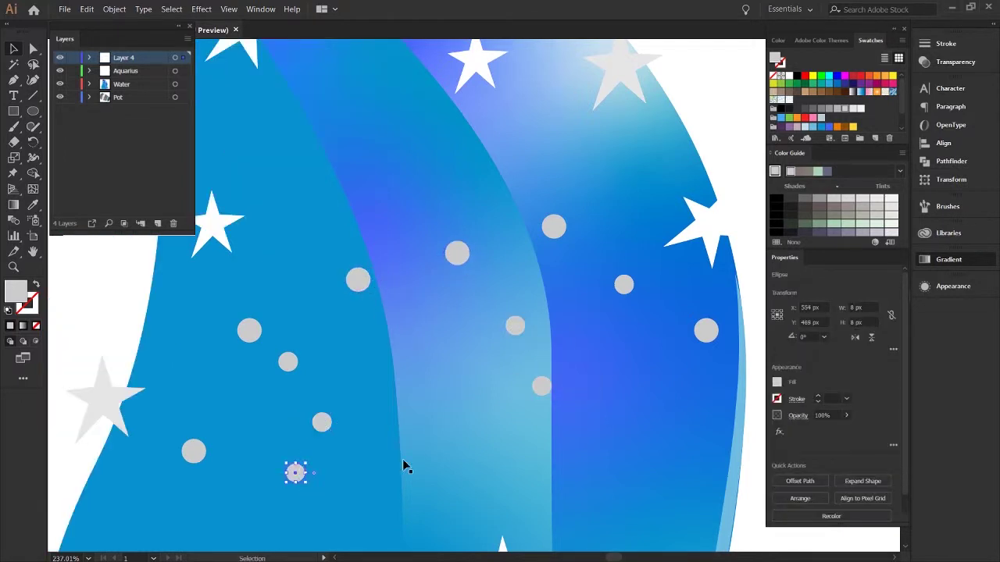
Step: Draw the first constellation line with the Pen tool through six dots, ending at the rightmost dot
left_click(403, 467)
key("p")
left_click(194, 450)
left_click(249, 330)
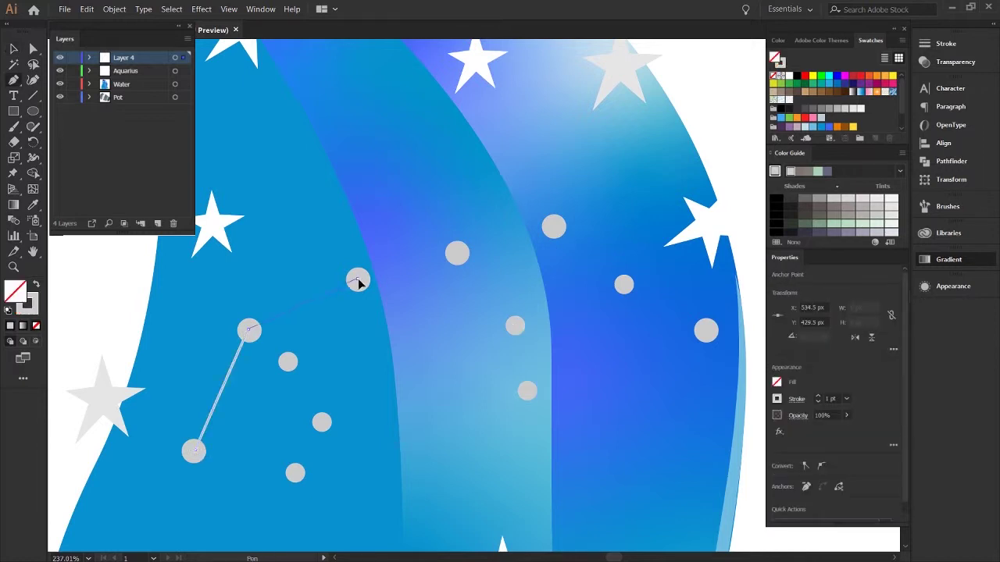
left_click(358, 279)
left_click(457, 253)
left_click(554, 227)
left_click(706, 331)
key("Escape")
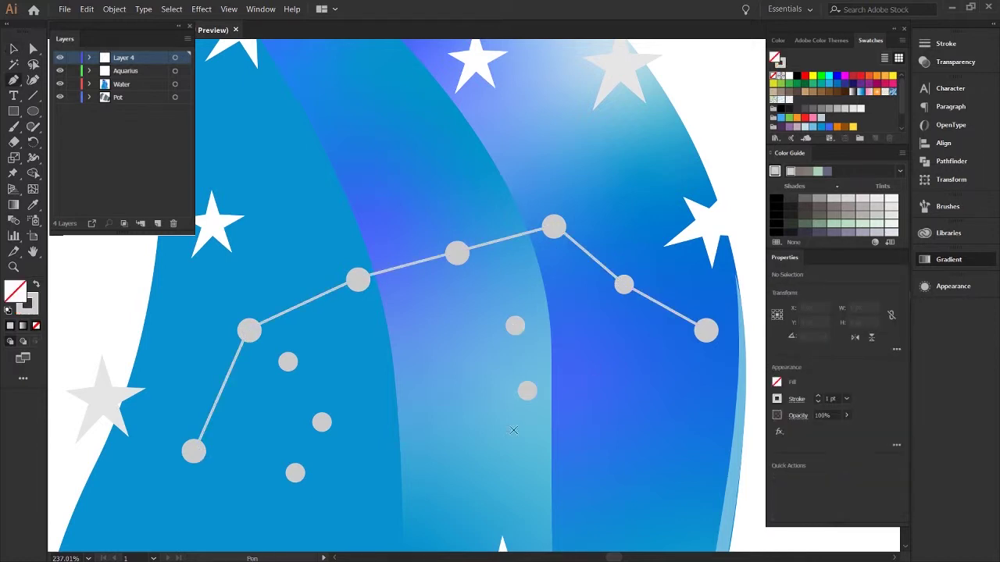
Step: Draw two more connecting lines, one up to the top dot and one from the bottom dot
left_click(528, 391)
left_click(515, 326)
left_click(554, 226)
key("Escape")
left_click(295, 474)
left_click(322, 422)
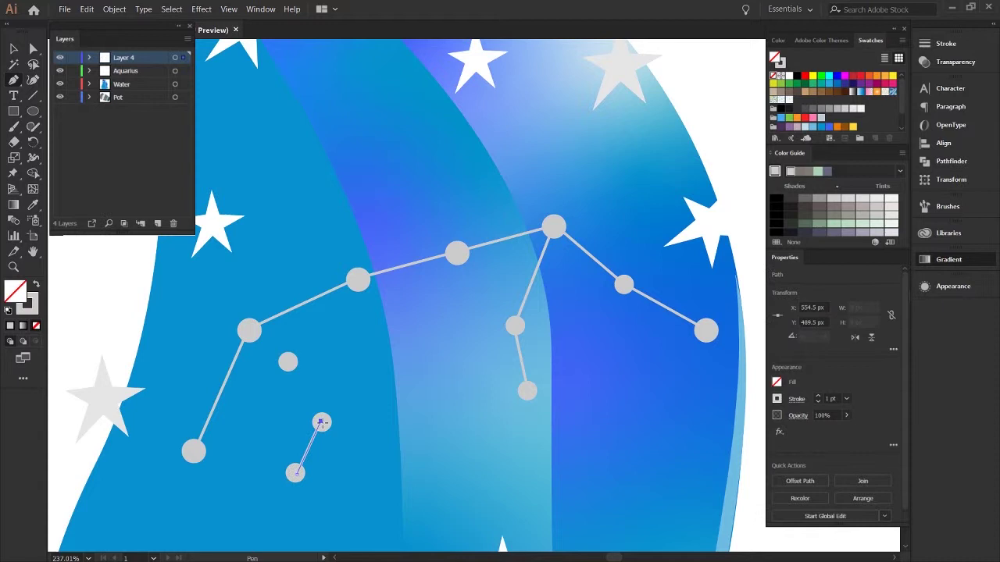
left_click(287, 362)
left_click(248, 330)
key("Escape")
Step: Select the three constellation lines and increase their stroke weight
key("v")
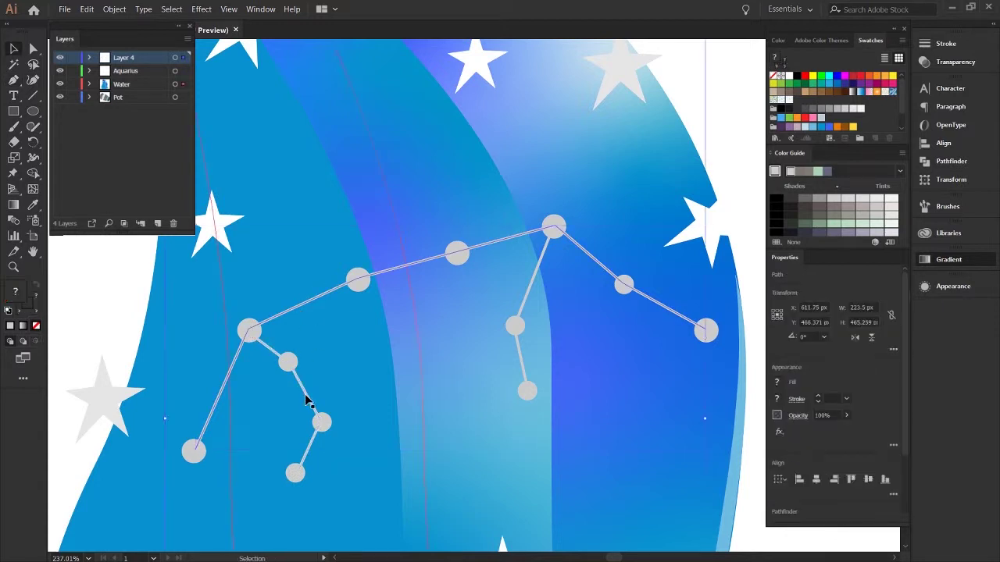
left_click(224, 391)
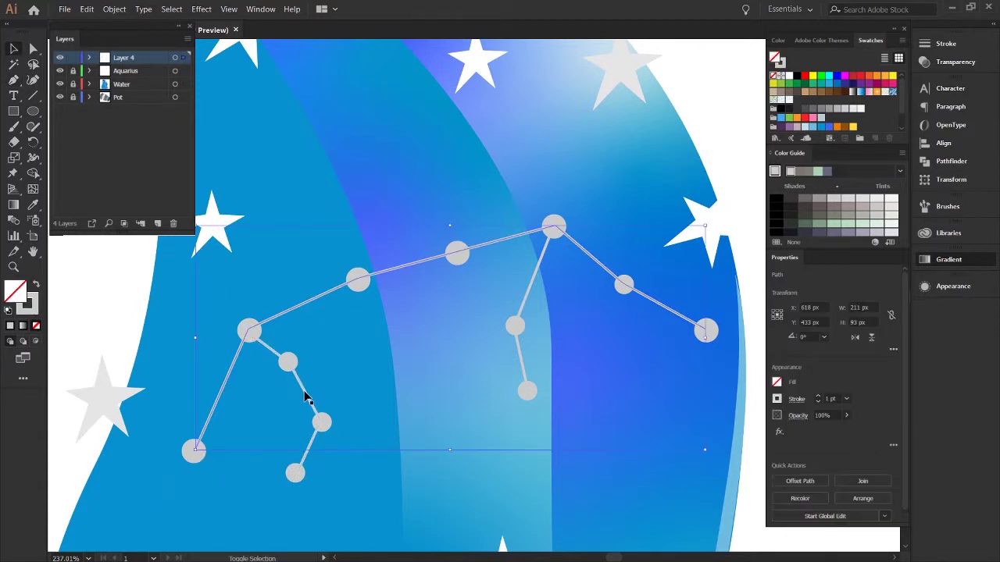
left_click(305, 398, "shift")
left_click(531, 286, "shift")
left_click(206, 446)
Step: Select all the constellation dots, give them a soft Outer Glow, then zoom out and deselect
left_click(249, 330)
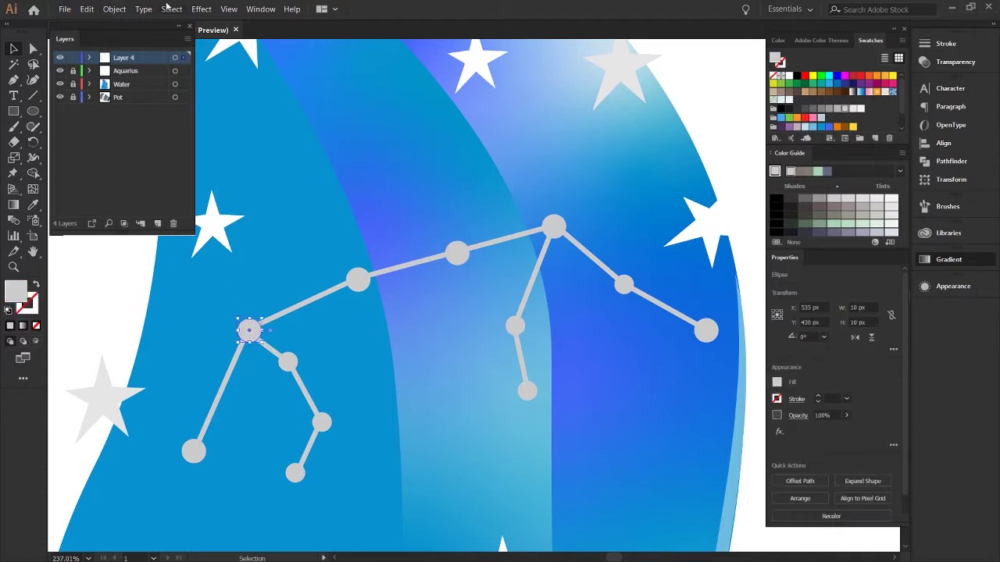
key("ctrl+a")
key("shift+ctrl+e")
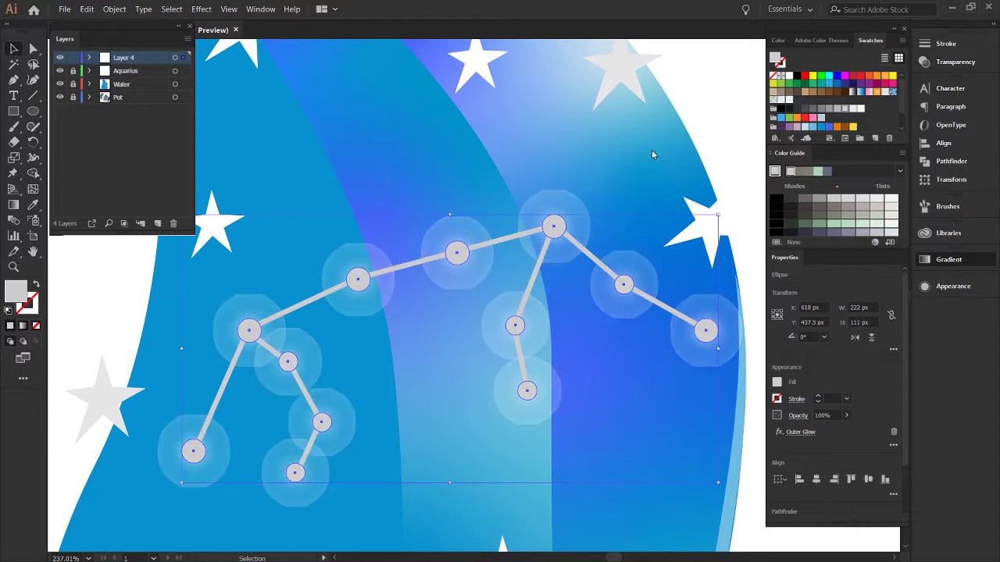
key("ctrl+0")
key("shift+ctrl+a")
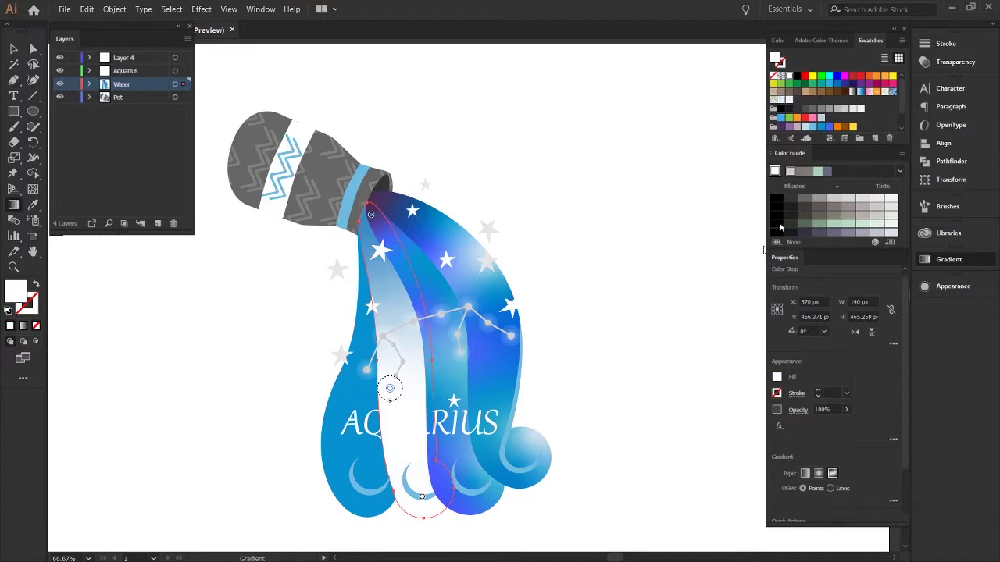
Step: Recolour gradient points dark purple and blue, shift the top point, and add a light-blue point lower down
left_click(781, 126)
left_click(829, 127)
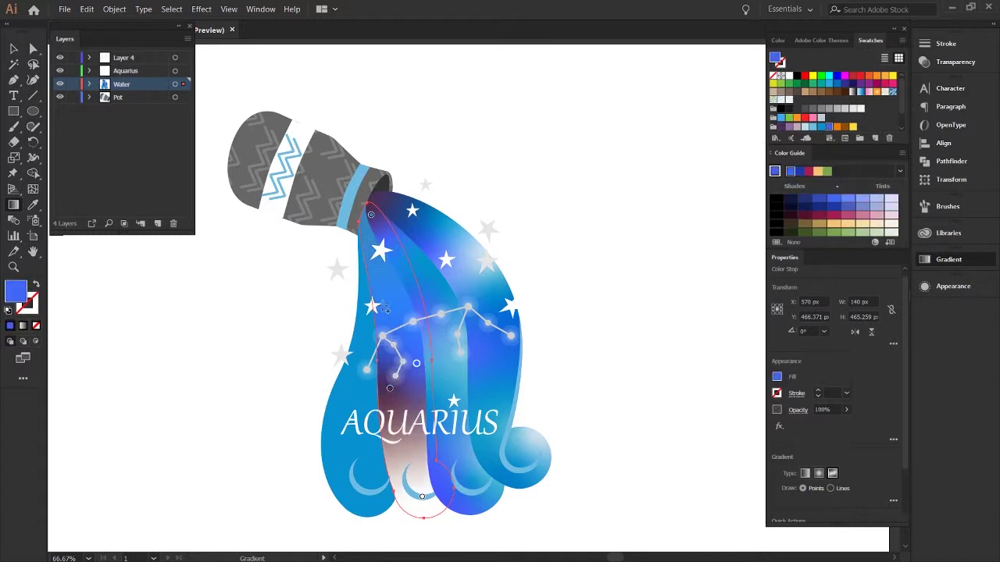
left_click_drag(371, 218, 362, 229)
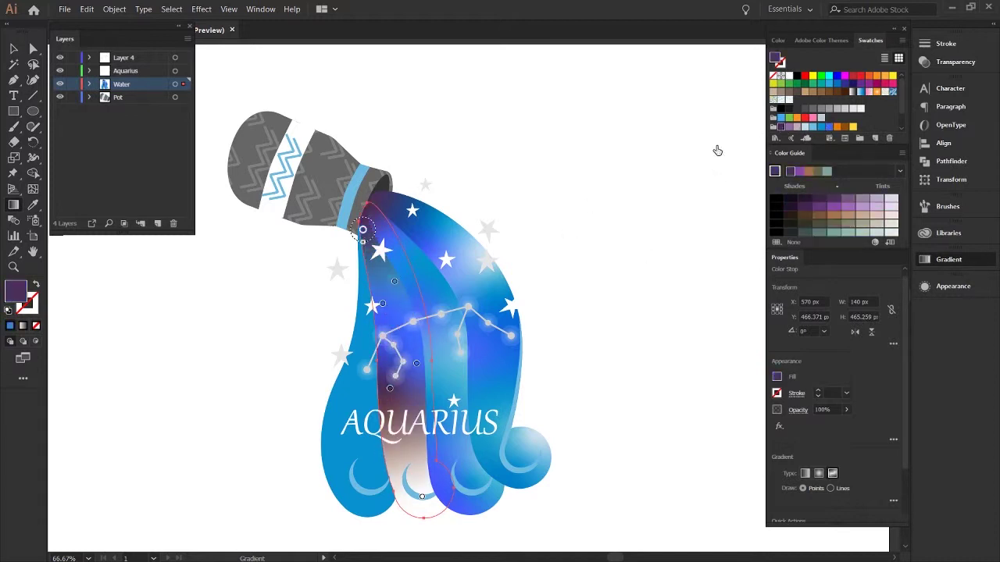
left_click(400, 448)
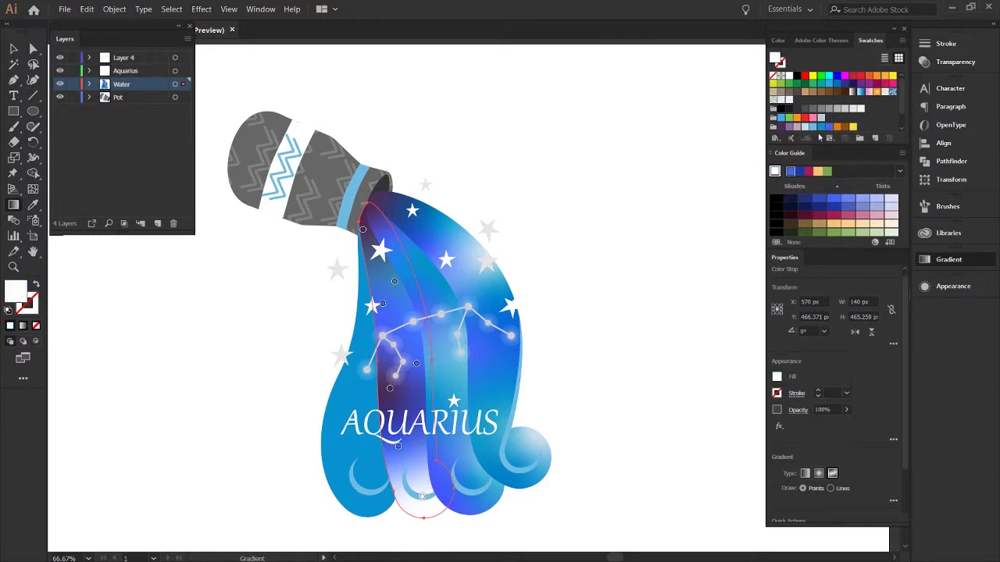
left_click(809, 126)
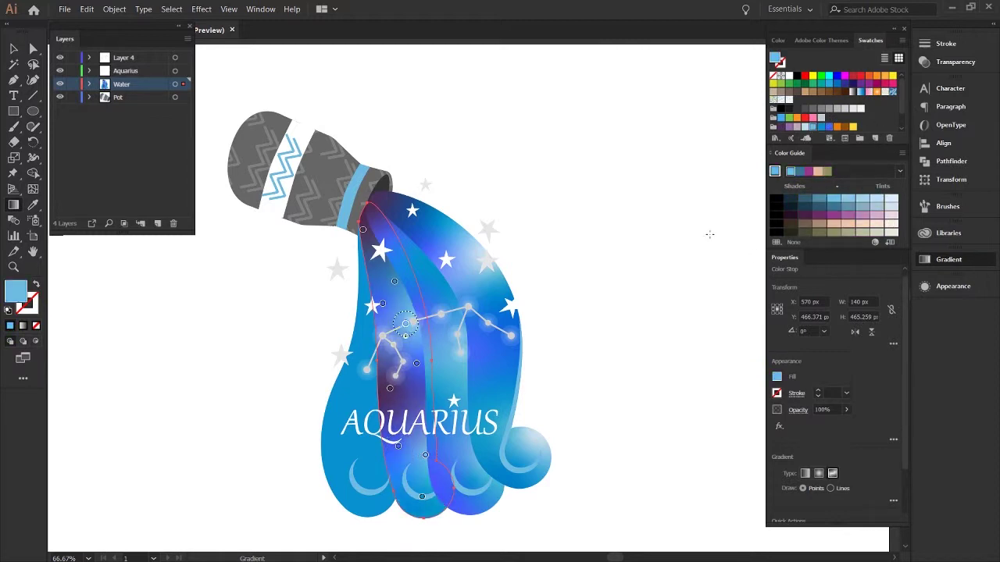
Step: Add dark and blue colour points on the middle stream and move its top point further up
left_click(378, 400)
left_click(405, 374)
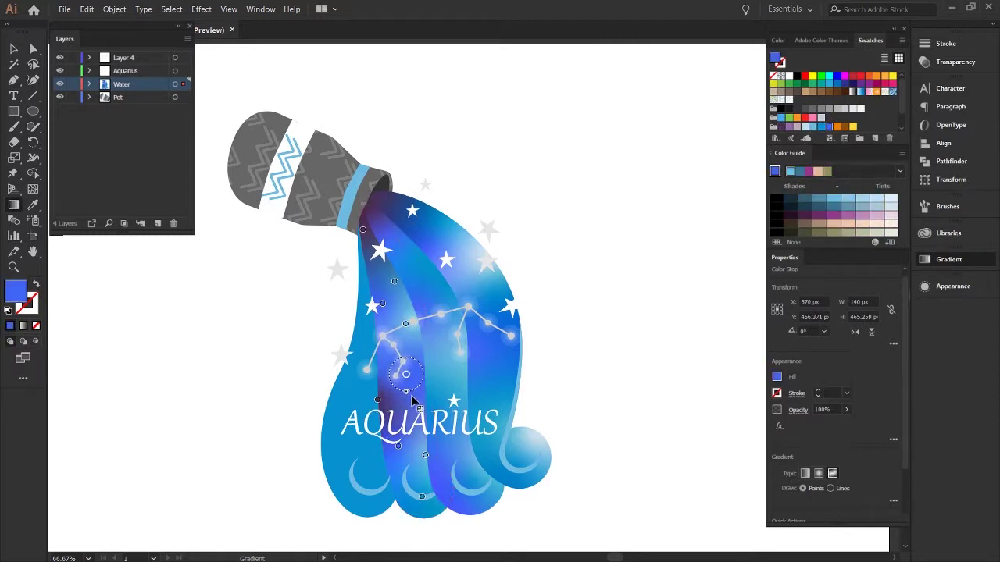
left_click_drag(363, 229, 363, 209)
left_click(395, 281)
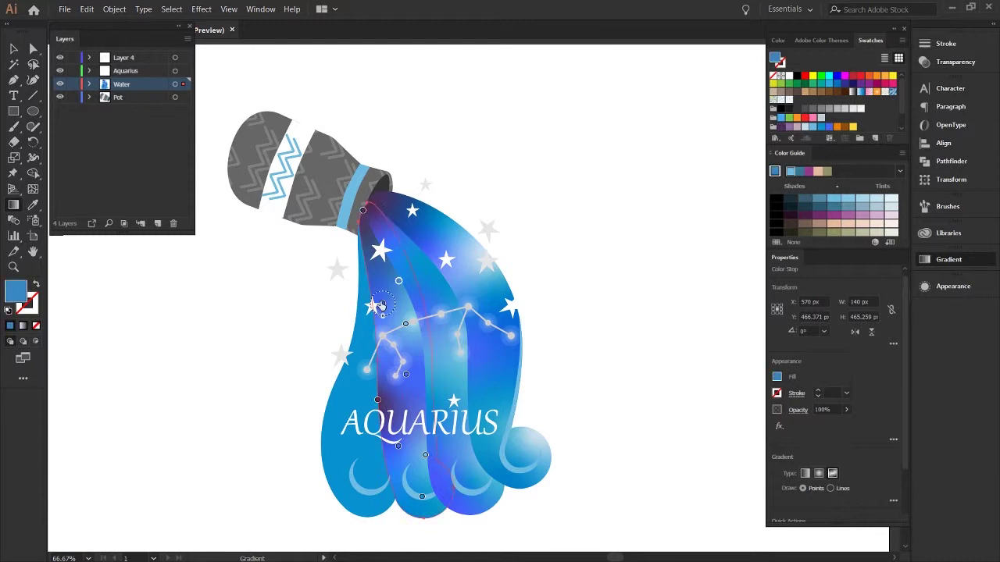
left_click(382, 357)
Step: Add a royal-blue point to the left stream's gradient, with a dark-blue edge point and a light-blue bottom point
left_click(332, 394)
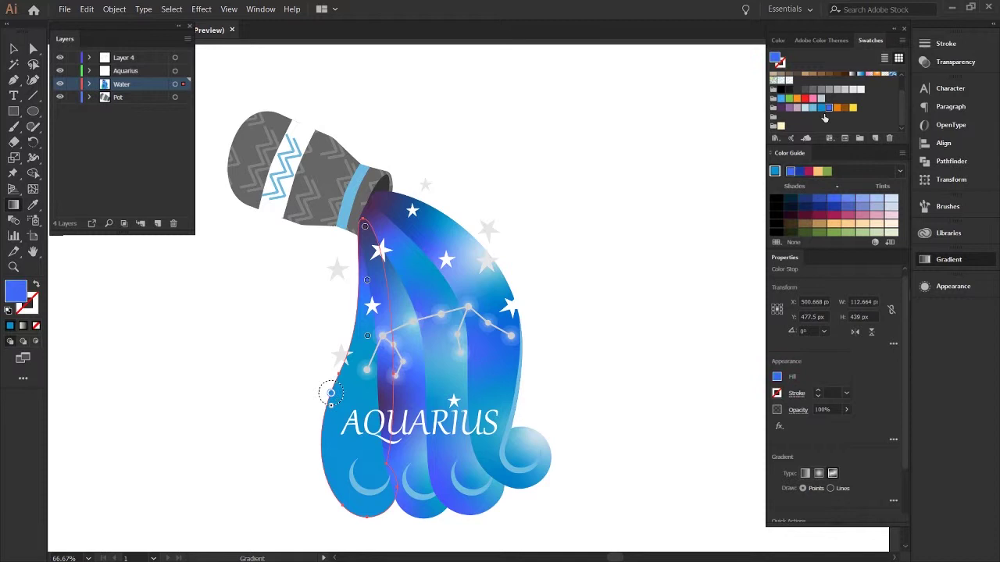
left_click(374, 399)
left_click(810, 107)
left_click(819, 108)
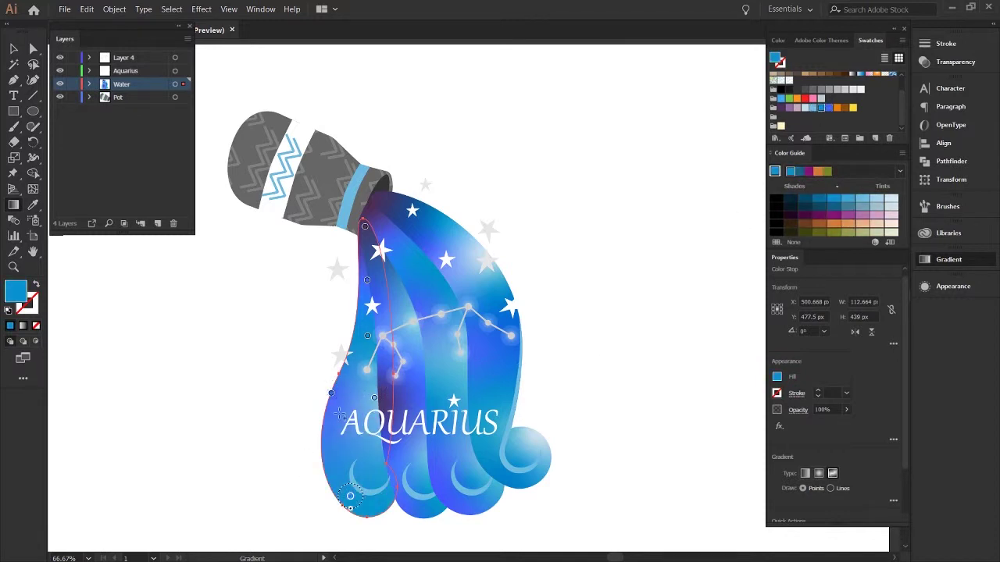
left_click(829, 108)
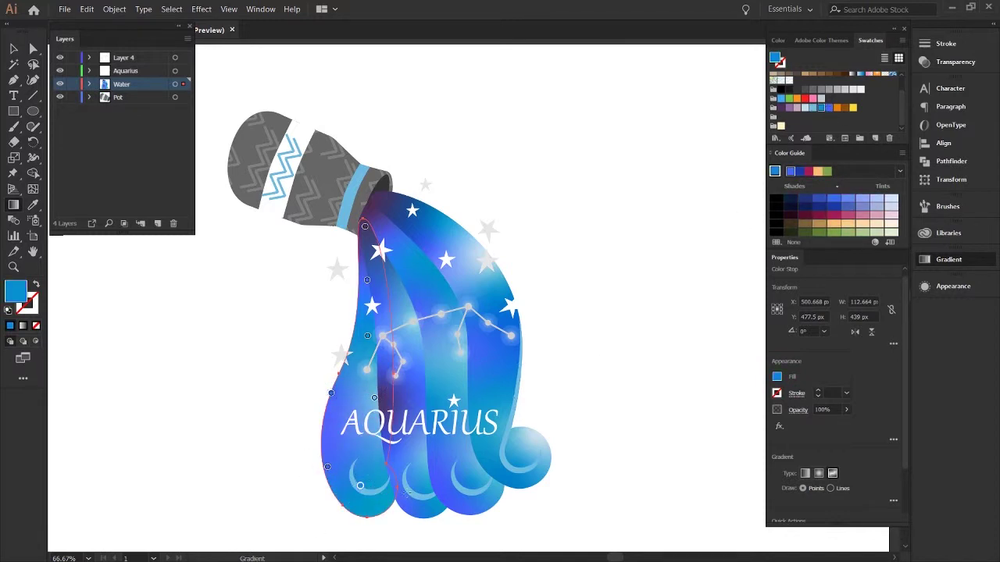
left_click(331, 393)
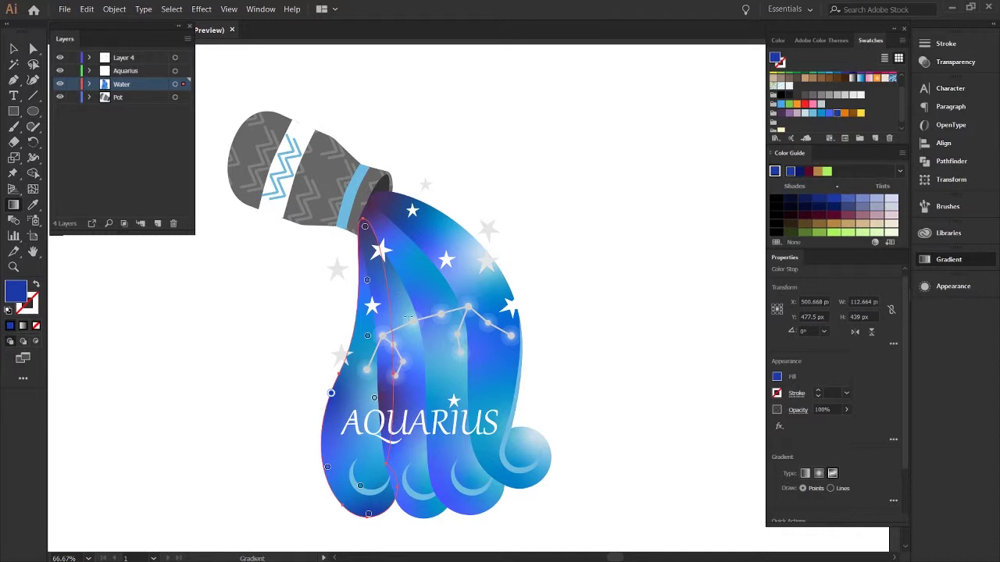
left_click(361, 485)
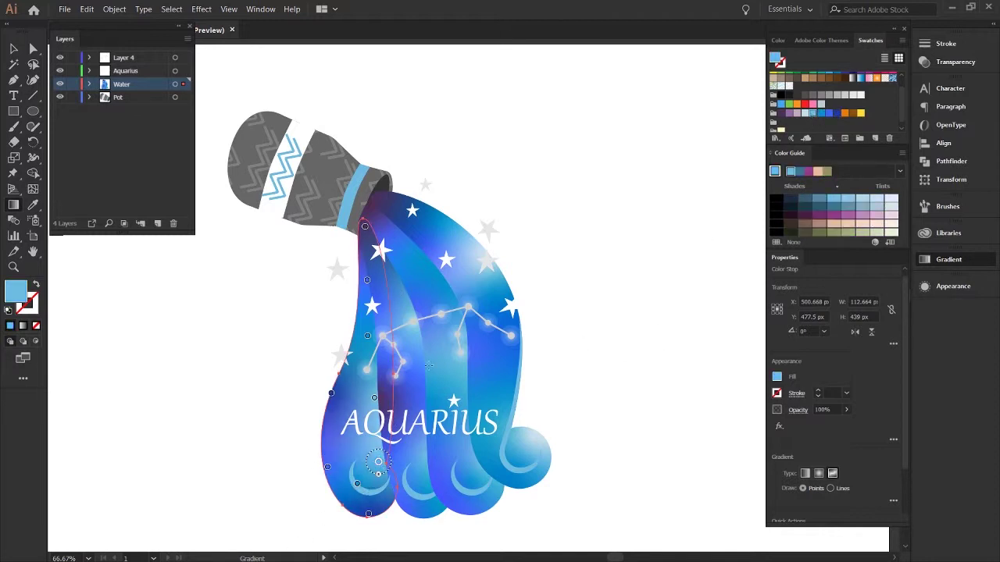
Step: Reselect the middle stream's gradient and darken one of its blue colour points
key("v")
left_click(407, 397)
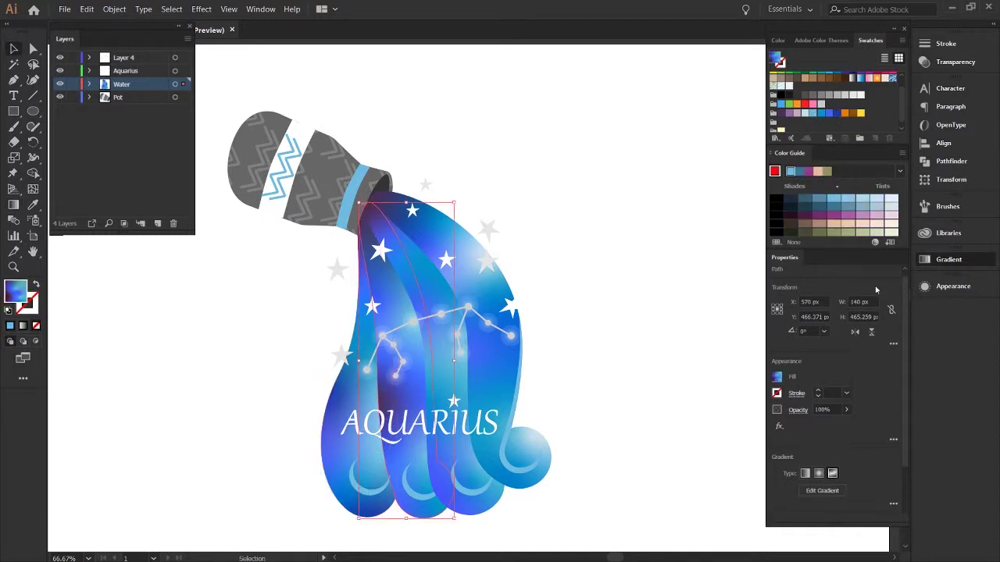
key("g")
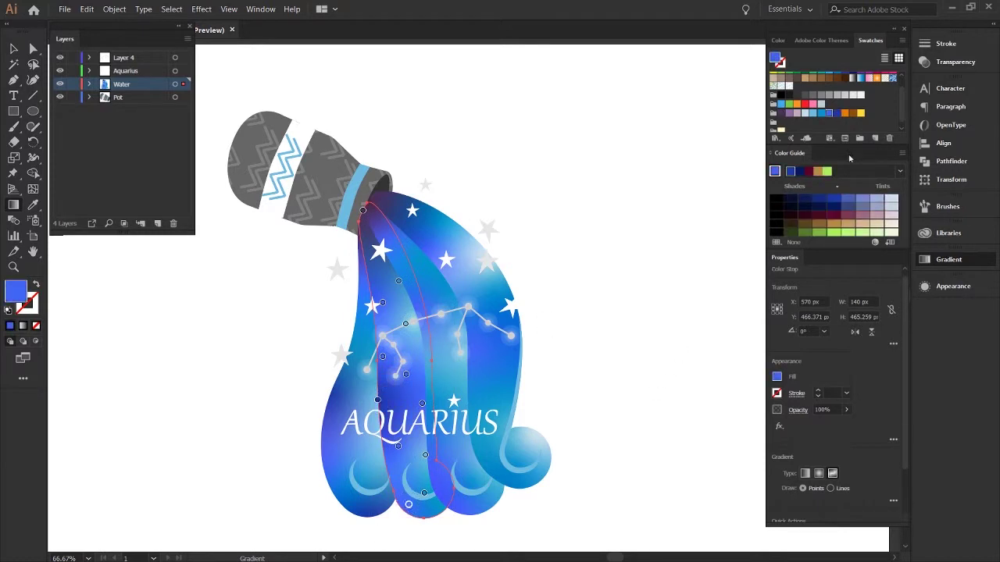
left_click(837, 114)
Step: Nudge an anchor on the stream's lower edge slightly left
key("a")
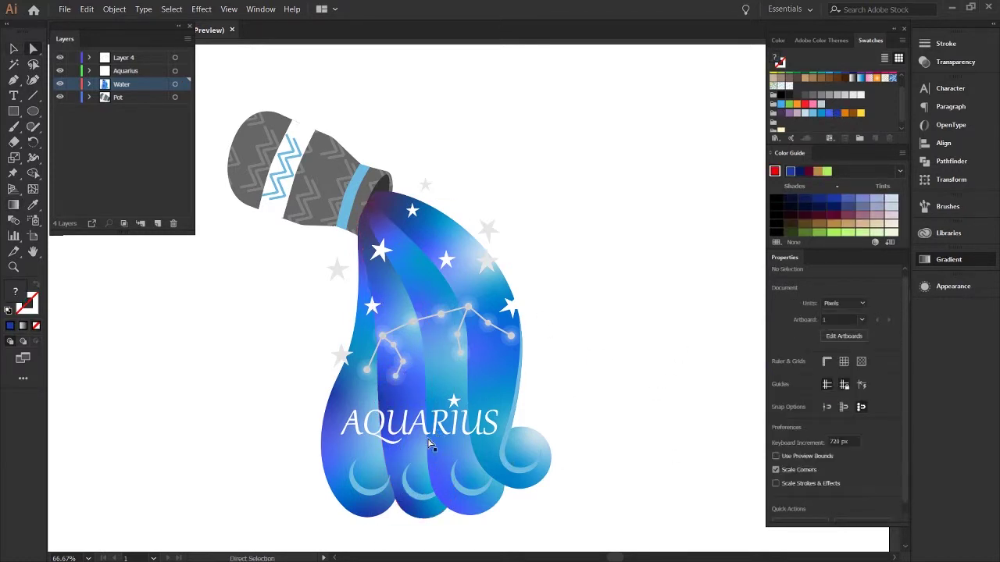
left_click(395, 498)
left_click_drag(394, 497, 384, 504)
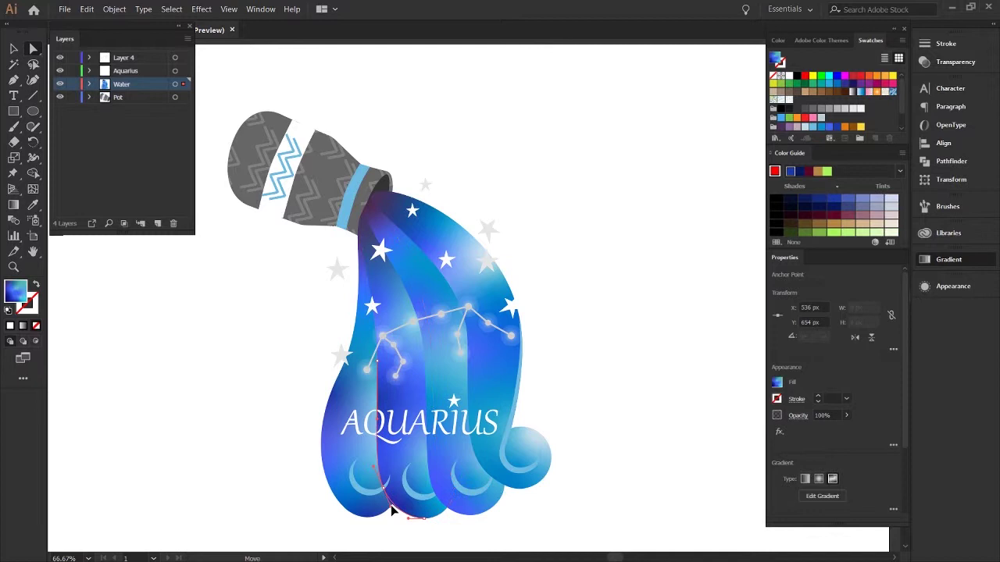
left_click(552, 480)
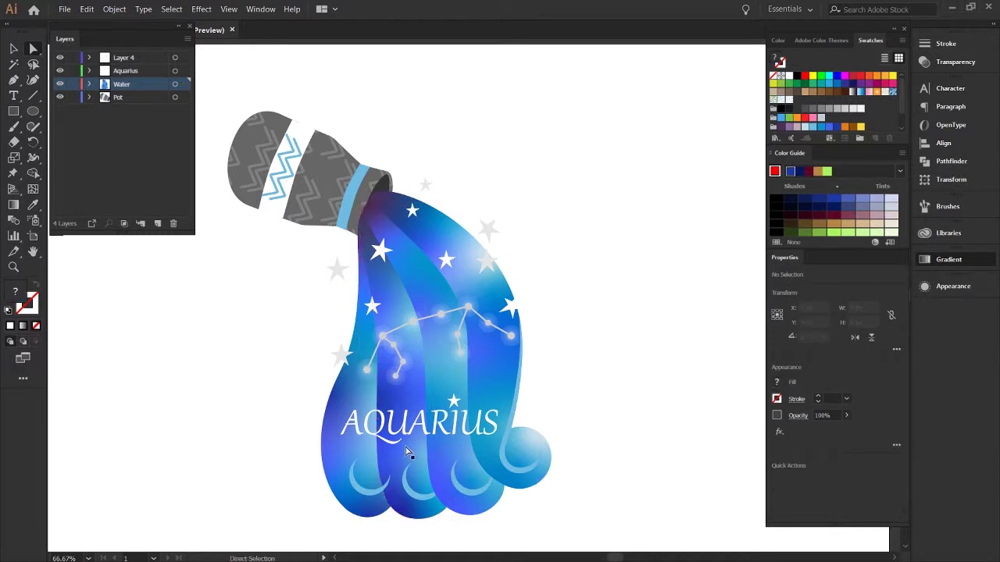
Step: Select the small crescent path inside the strand and zoom in on it
left_click(418, 392)
left_click(542, 406)
scroll(368, 391, "down", 3)
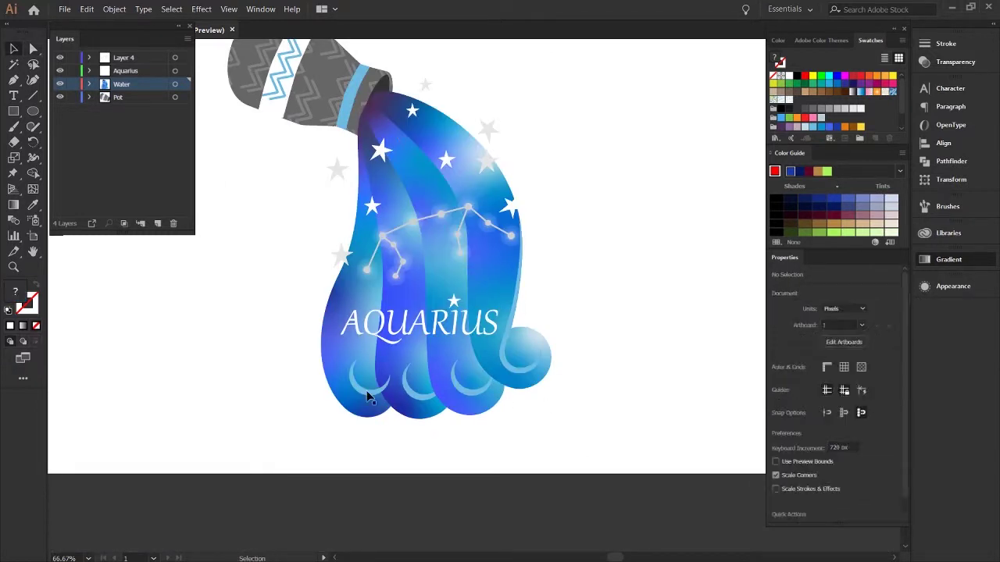
left_click(368, 394)
key("ctrl+shift+a")
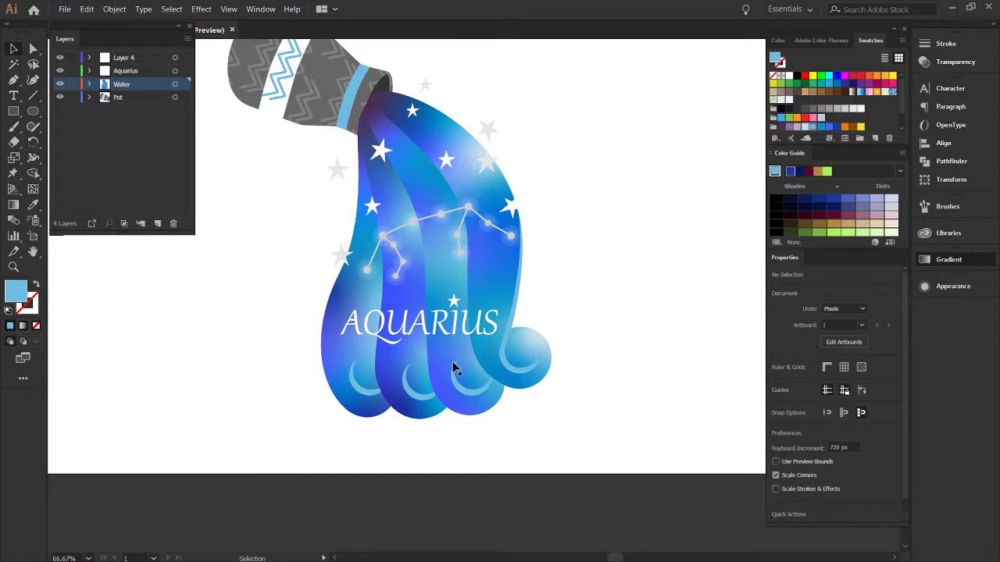
key("a")
left_click(453, 368)
key("z")
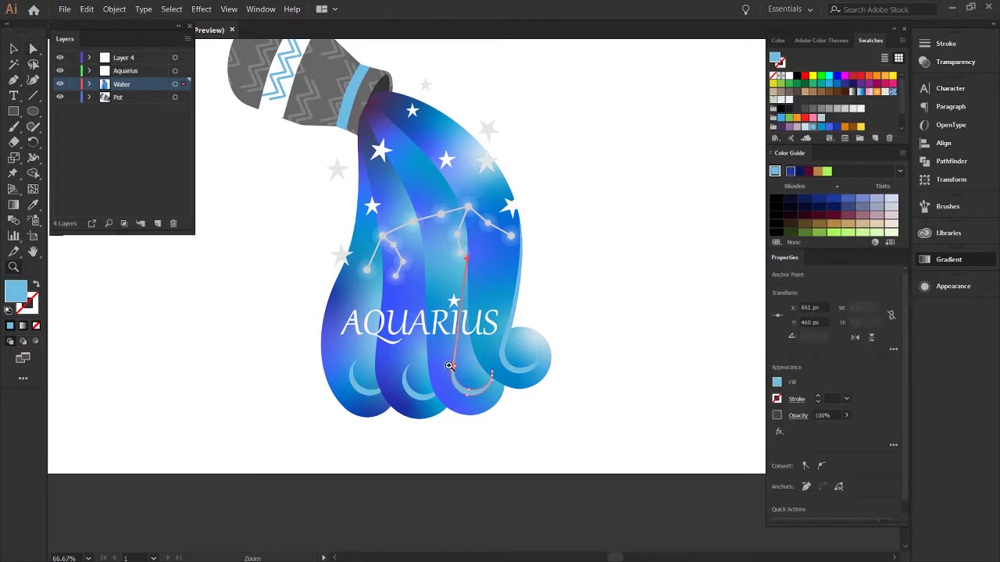
left_click_drag(450, 365, 414, 388)
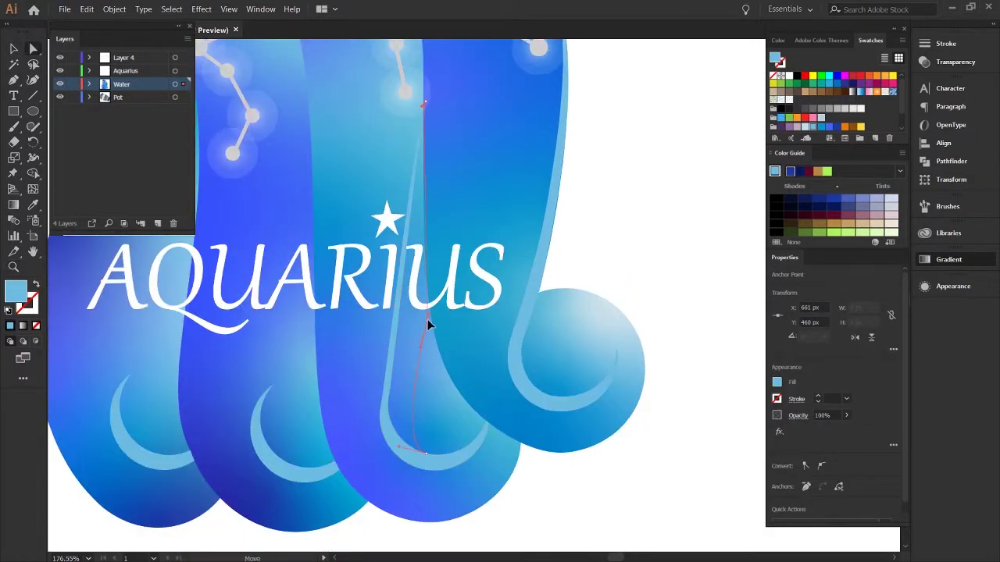
Step: Drag the crescent's anchors to stretch it into a J-shaped hook with a raised right tip
left_click_drag(427, 323, 429, 328)
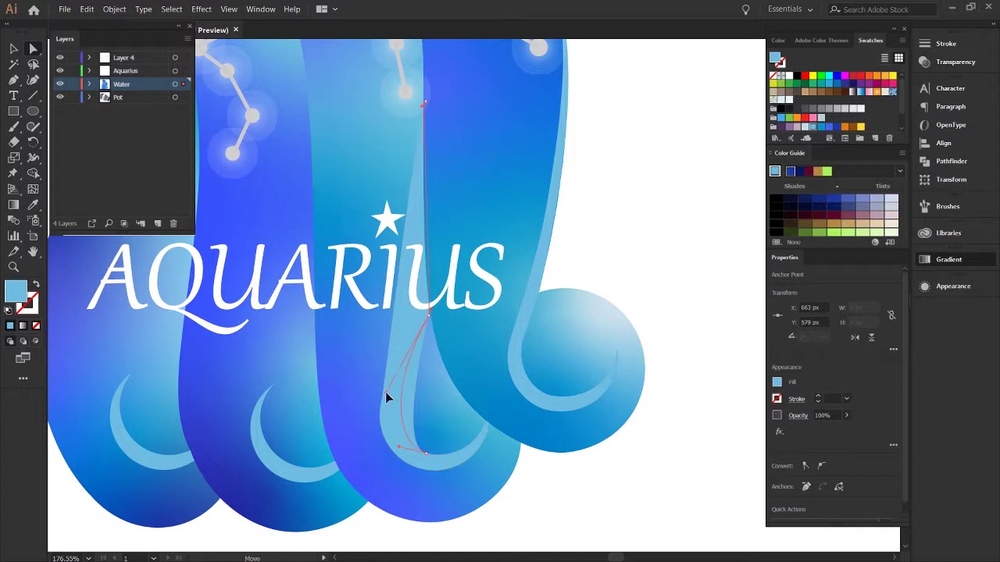
left_click_drag(386, 396, 371, 406)
scroll(370, 492, "up", 2)
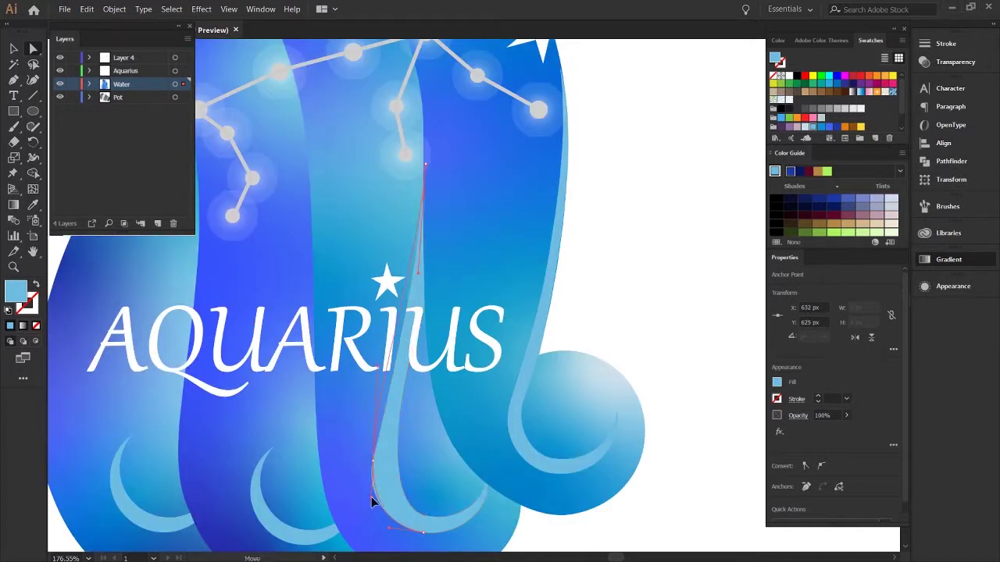
left_click_drag(371, 496, 385, 460)
left_click(421, 533)
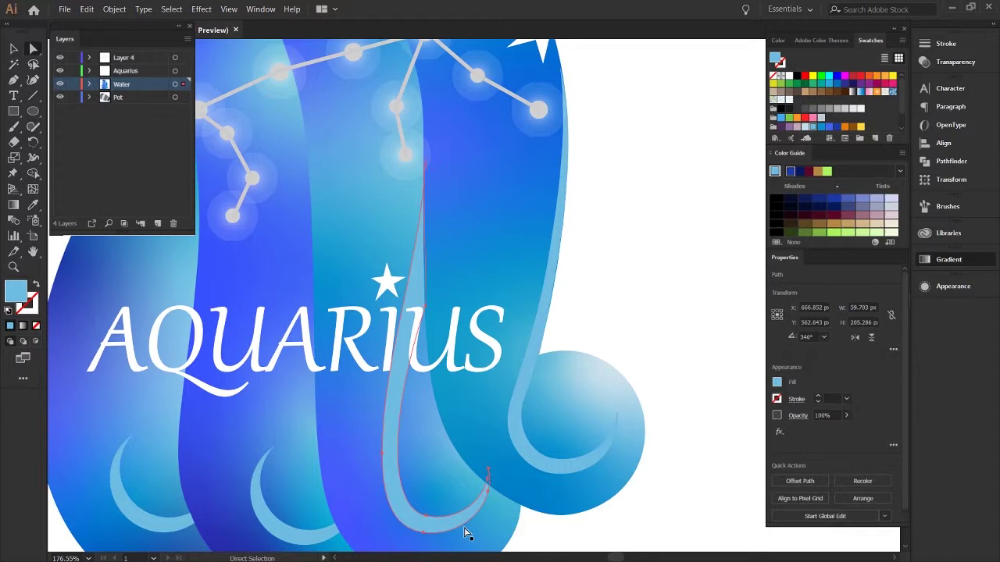
scroll(465, 533, "down", 3)
scroll(404, 457, "up", 5)
left_click(425, 440)
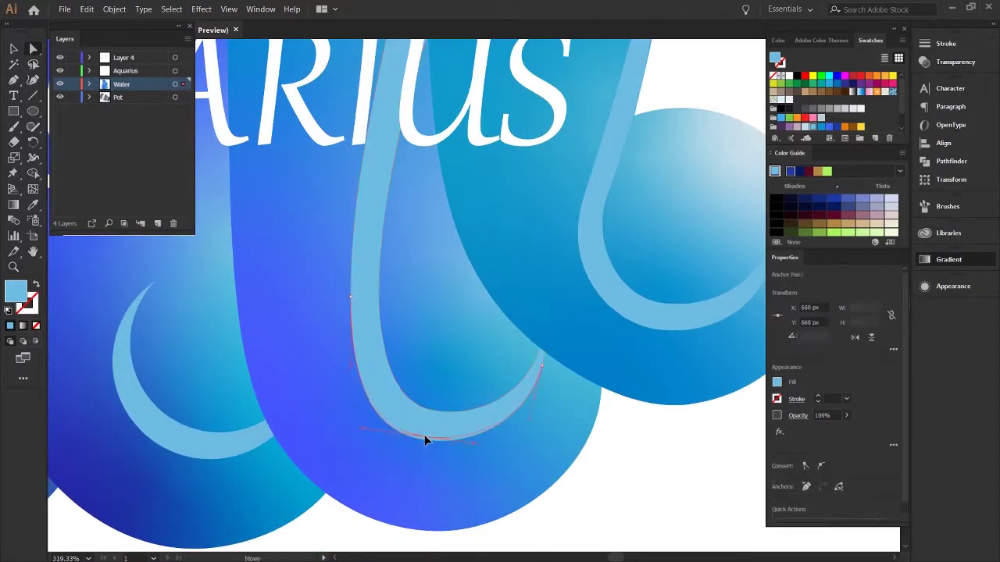
left_click_drag(542, 363, 534, 321)
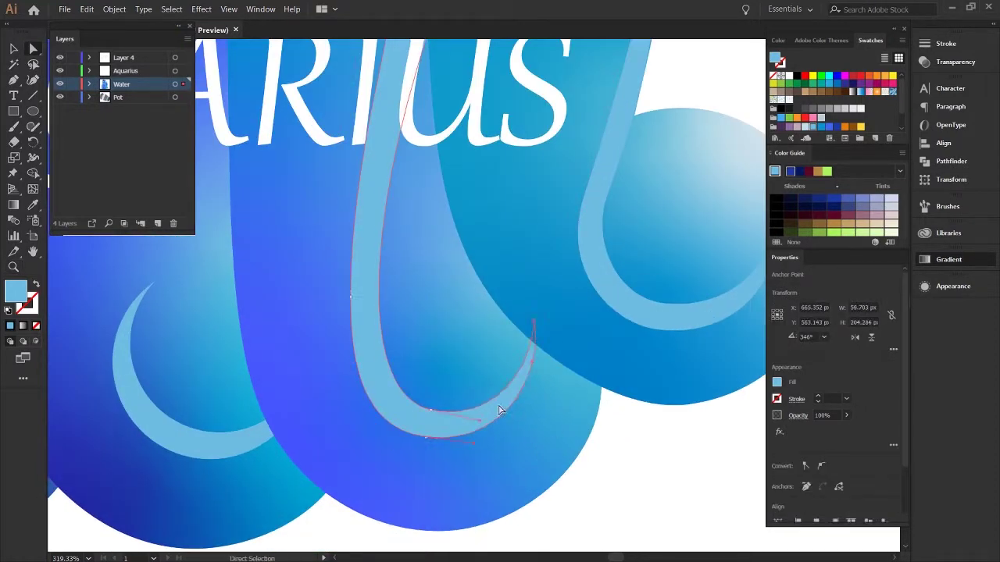
scroll(500, 411, "down", 5)
scroll(475, 396, "up", 1)
Step: Move and slightly rotate the hook, lengthen its lower end, and place it on the left water strand
key("v")
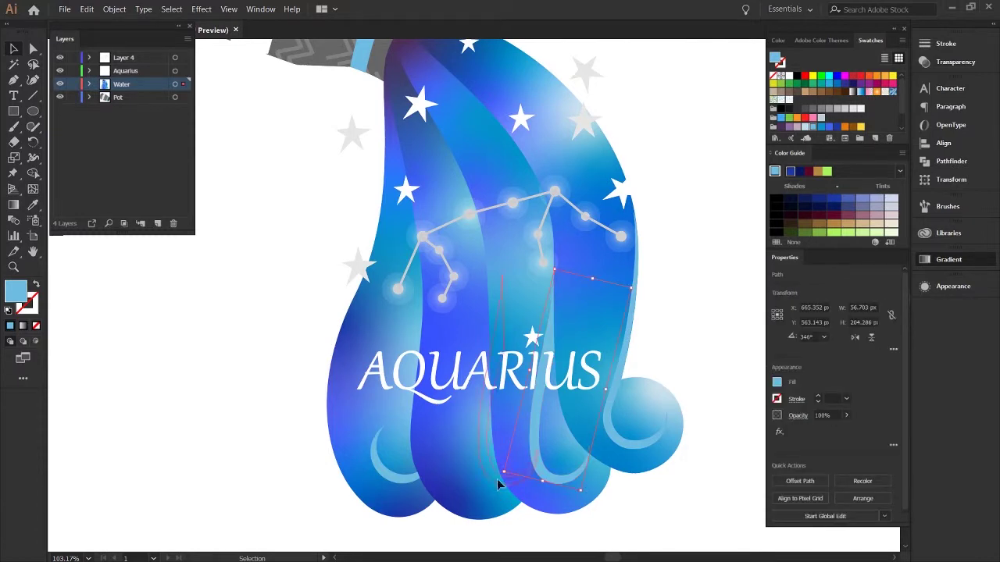
left_click_drag(500, 484, 478, 486)
left_click_drag(559, 286, 568, 295)
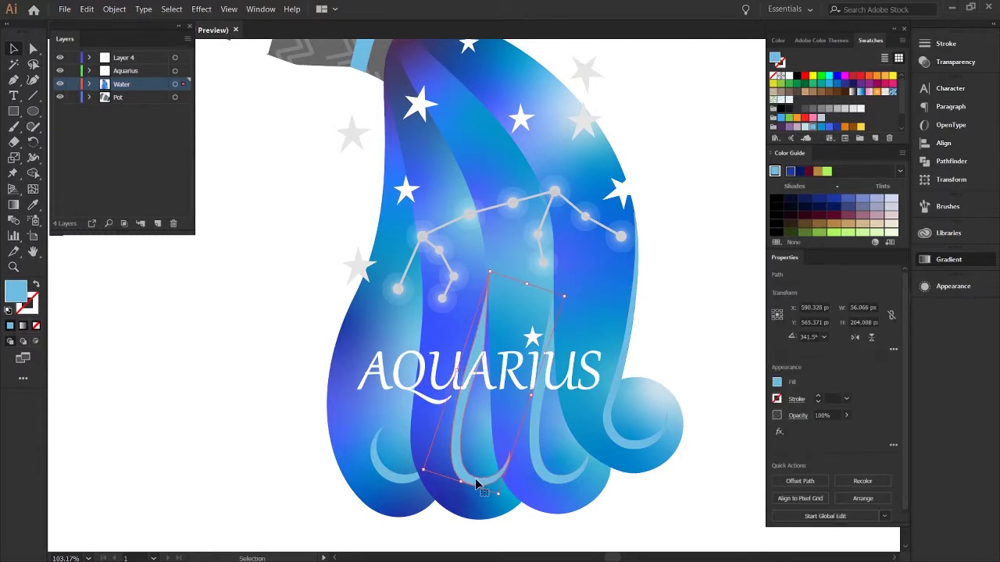
key("z")
left_click_drag(473, 477, 432, 316)
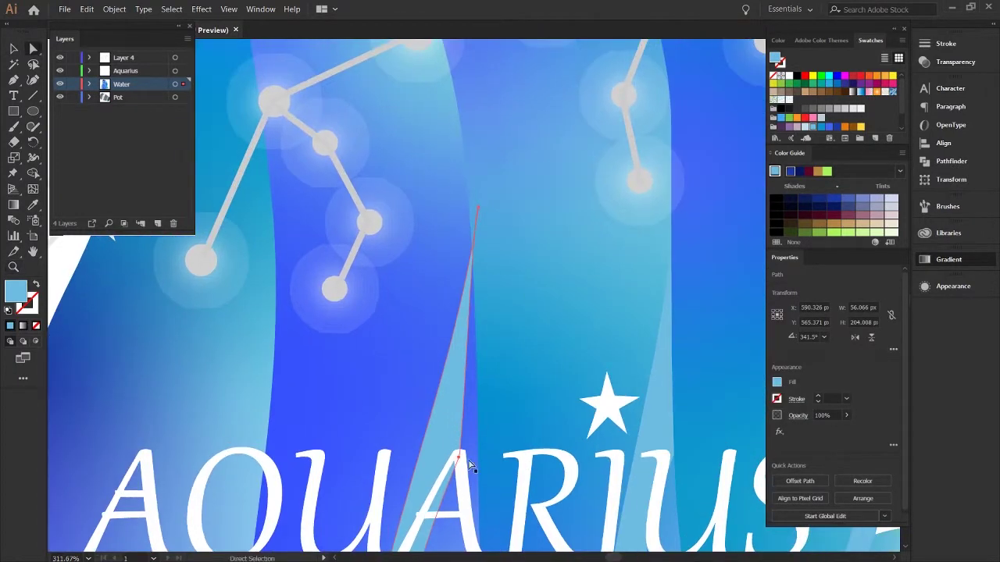
left_click_drag(469, 465, 471, 221)
scroll(474, 394, "down", 3)
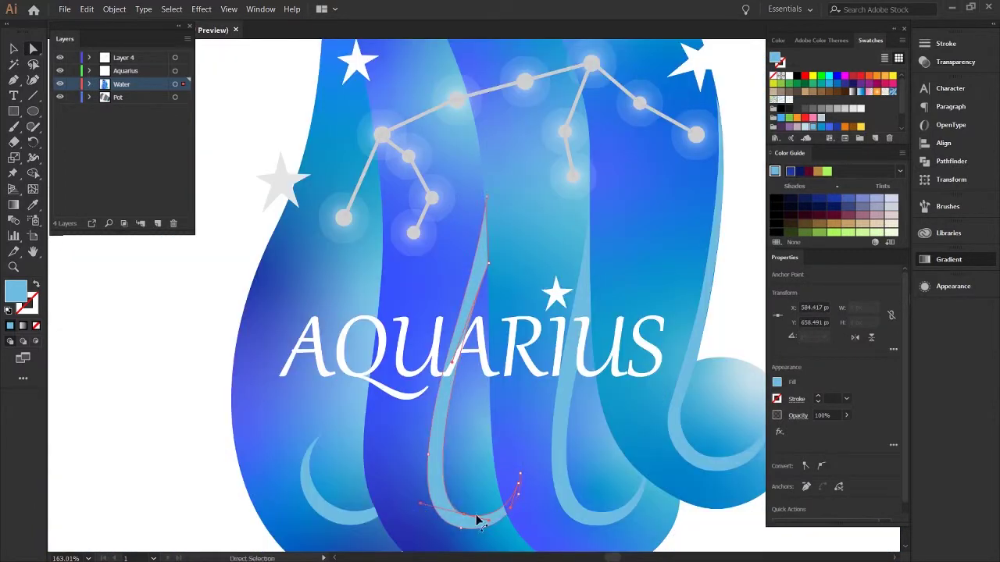
scroll(507, 438, "left", 2)
key("v")
scroll(549, 489, "down", 1)
left_click_drag(549, 489, 394, 480)
Step: Reshape the curve of the hook's upper stem and select its new anchor
key("a")
left_click(422, 494)
scroll(387, 468, "up", 3)
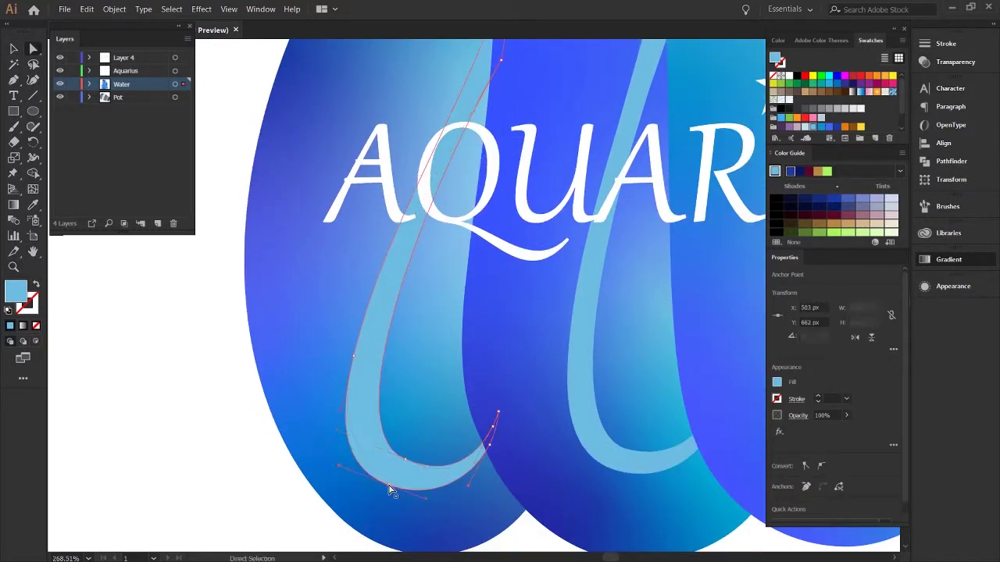
scroll(502, 125, "up", 2)
left_click_drag(417, 280, 432, 270)
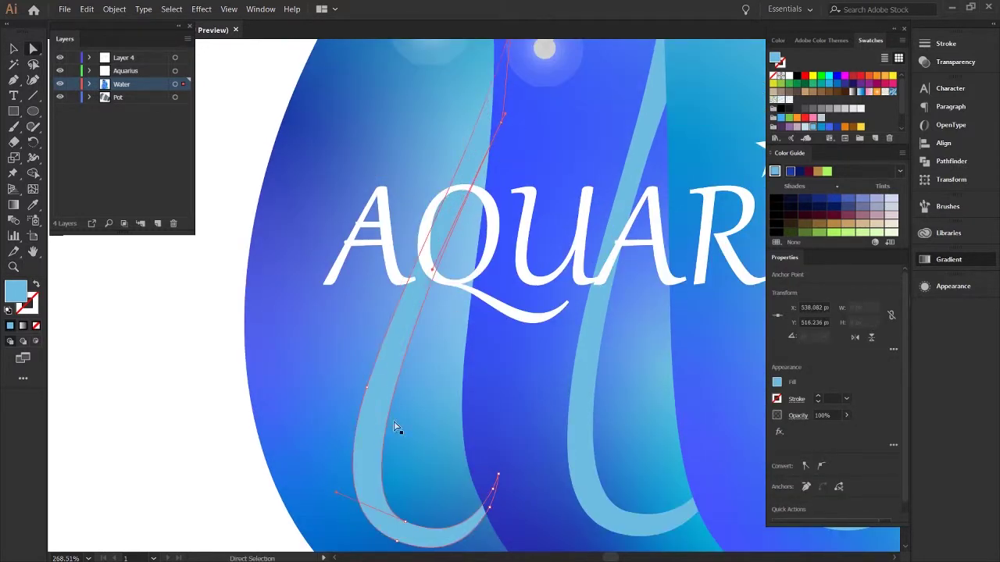
key("a")
left_click(424, 330)
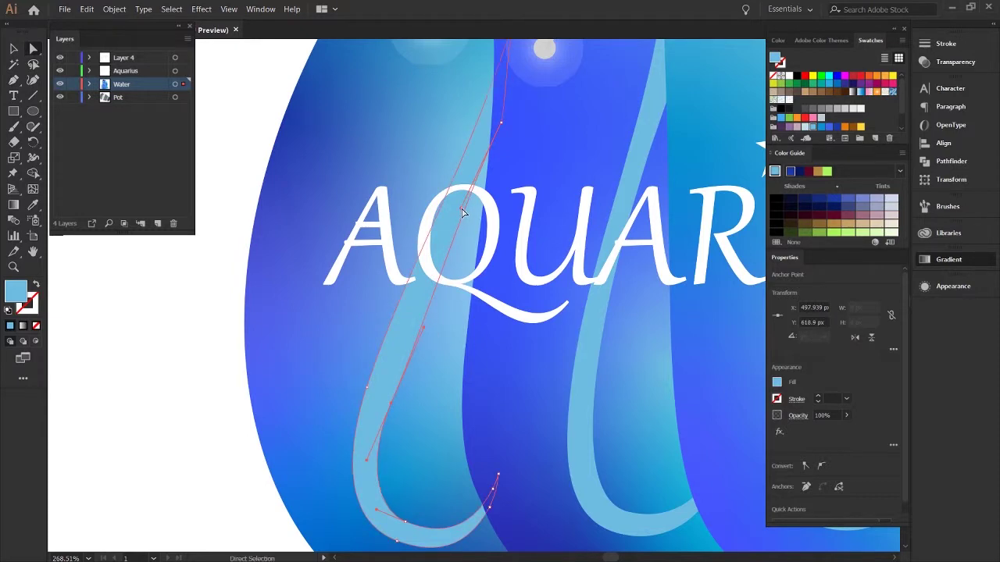
Step: Review the hook's stem anchors, then zoom out to the whole artwork
scroll(480, 112, "up", 1)
scroll(439, 229, "right", 3)
scroll(439, 230, "down", 1)
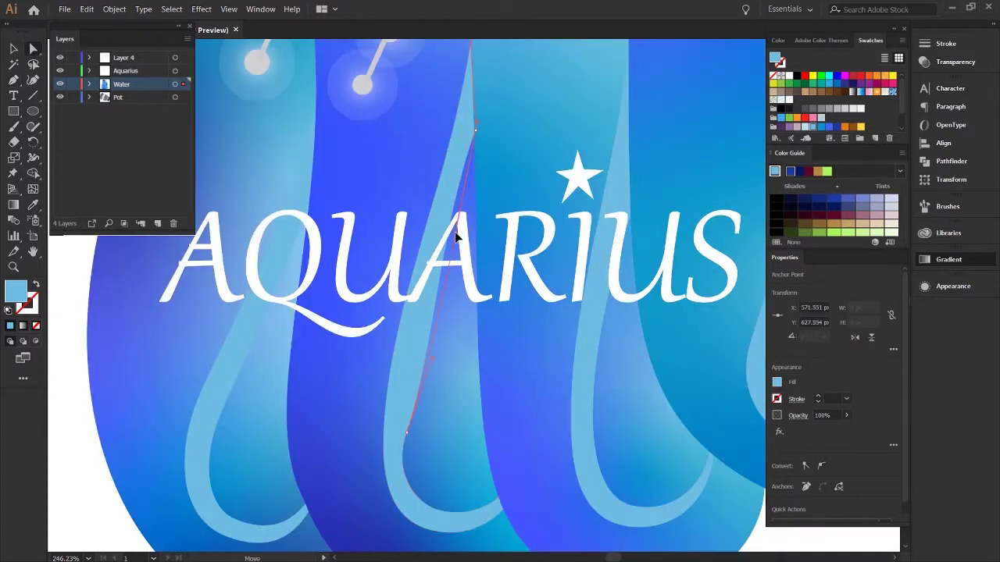
left_click(456, 238)
left_click(392, 335)
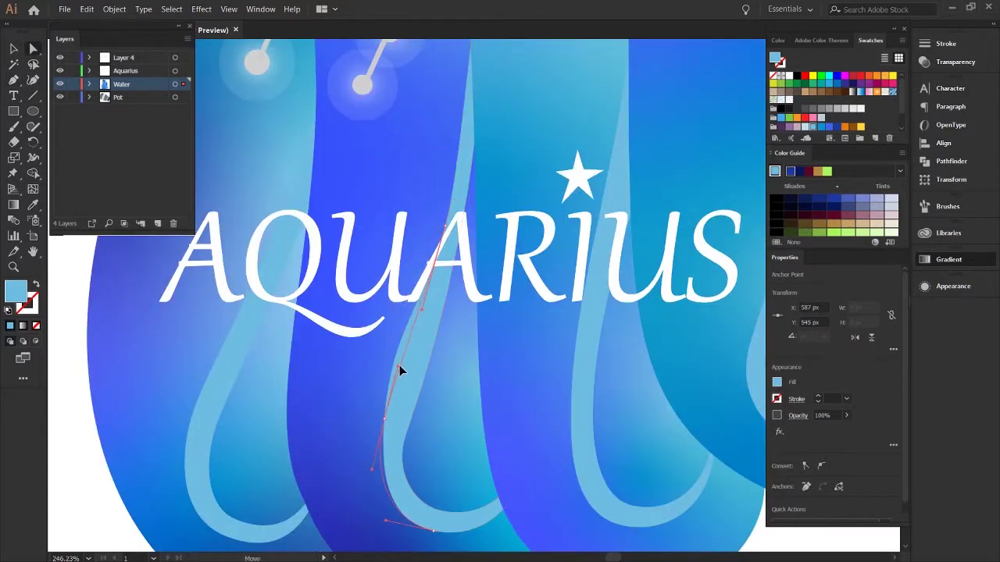
key("z")
scroll(464, 305, "down", 6)
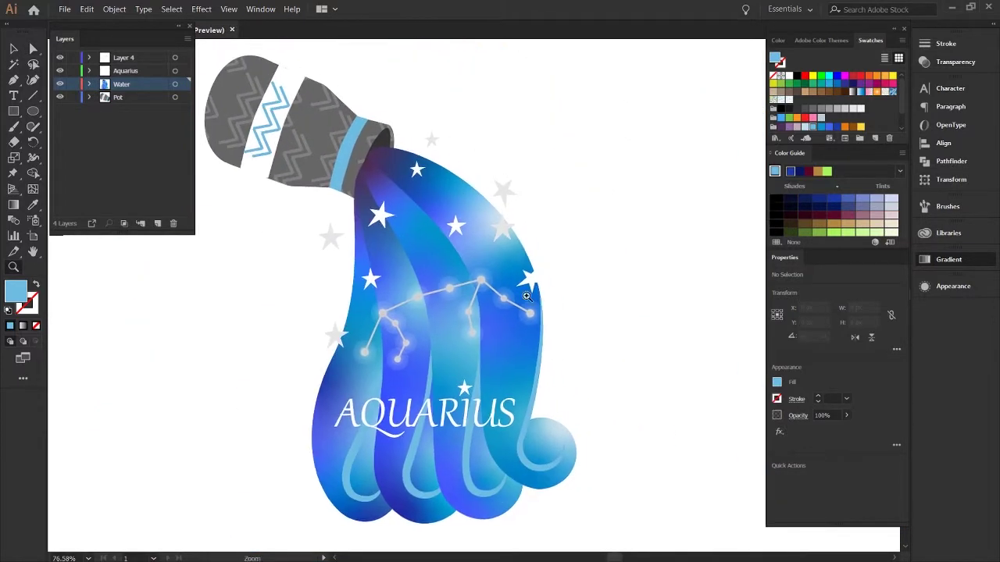
Step: Give the jug's neck band a bright blue gradient
scroll(526, 296, "up", 1)
key("v")
scroll(359, 196, "up", 3)
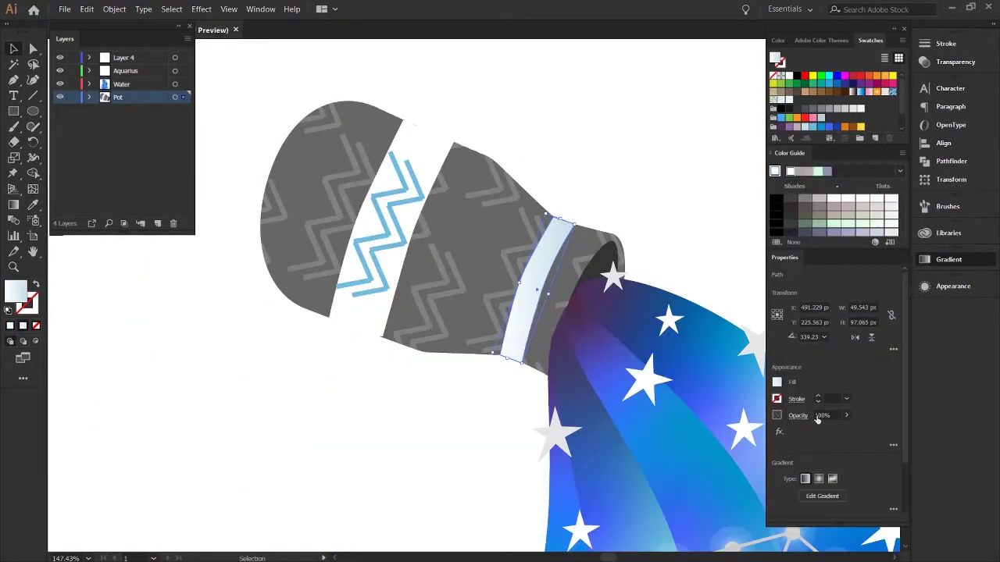
left_click(539, 293)
key("period")
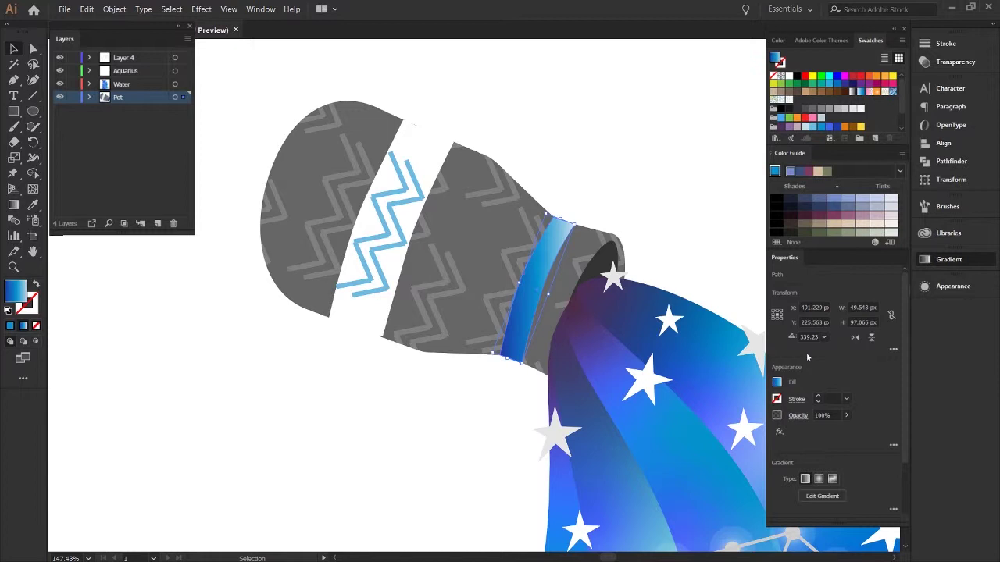
Step: Apply a white-to-grey gradient to the zigzag band and deselect it
left_click(390, 227)
key("period")
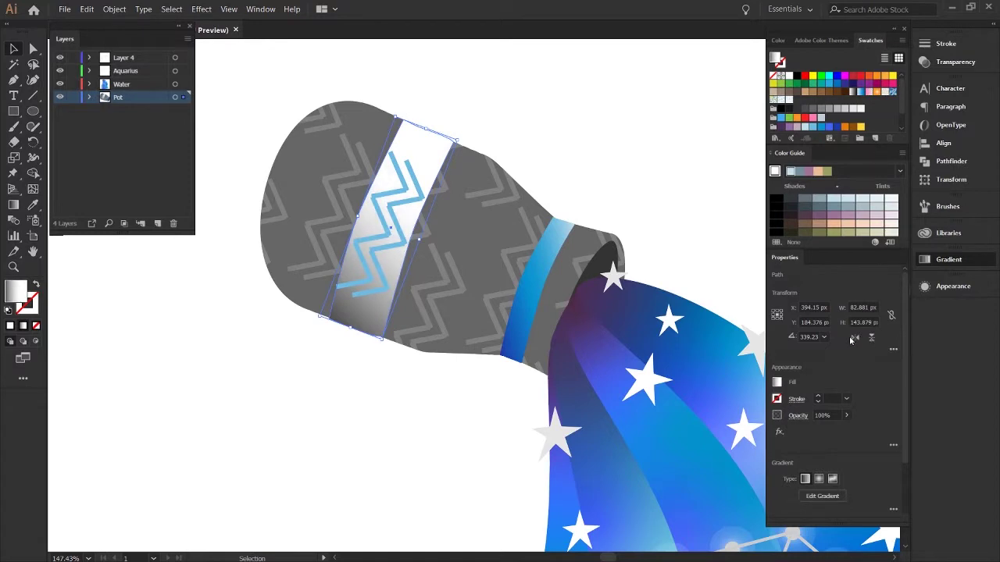
left_click(479, 383)
key("z")
scroll(479, 382, "down", 3)
scroll(550, 323, "up", 2)
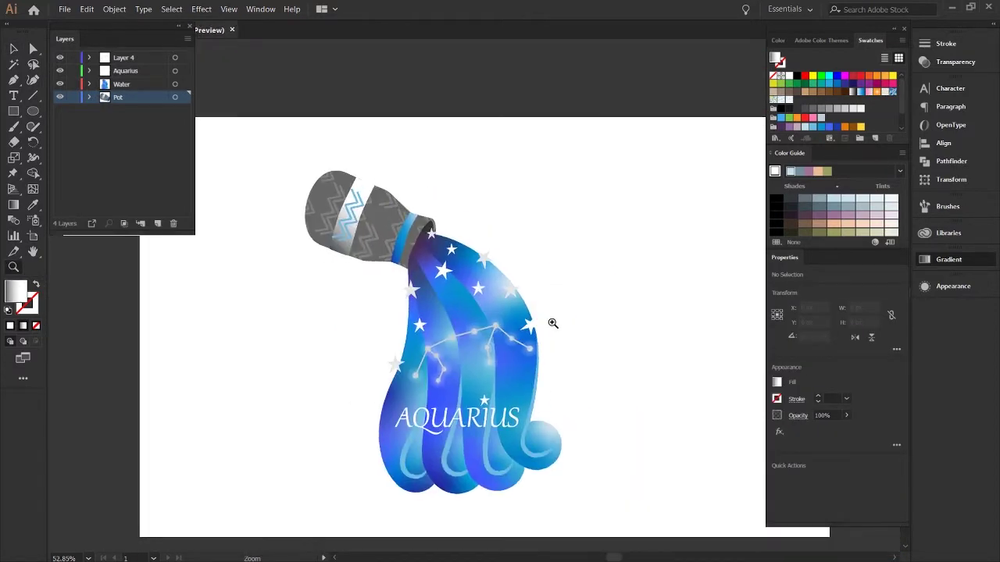
scroll(544, 429, "up", 2)
Step: Zoom in on the right water stream and select the anchors of its hook
key("a")
left_click(562, 417)
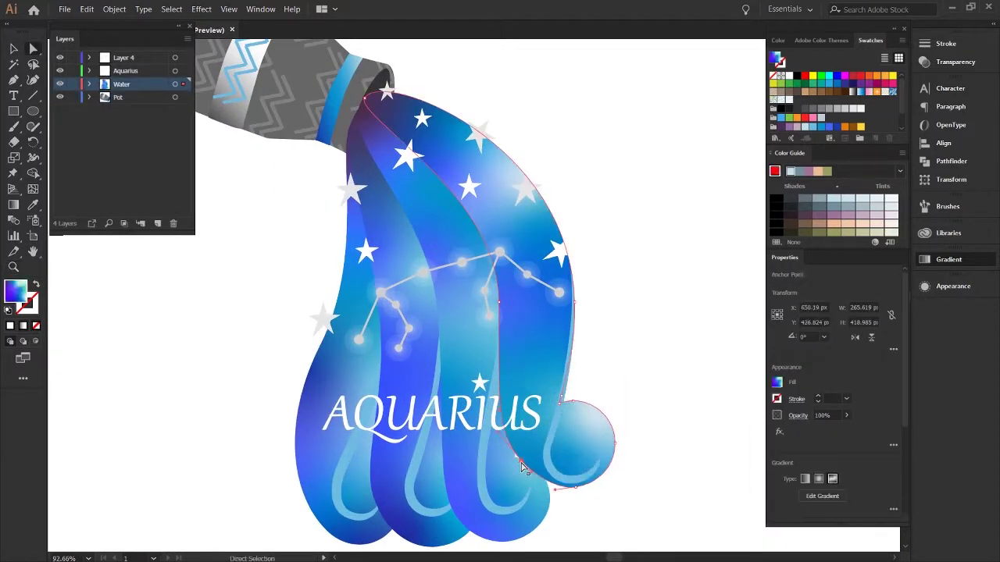
left_click_drag(571, 417, 517, 471)
left_click(602, 475)
key("z")
scroll(631, 424, "up", 3)
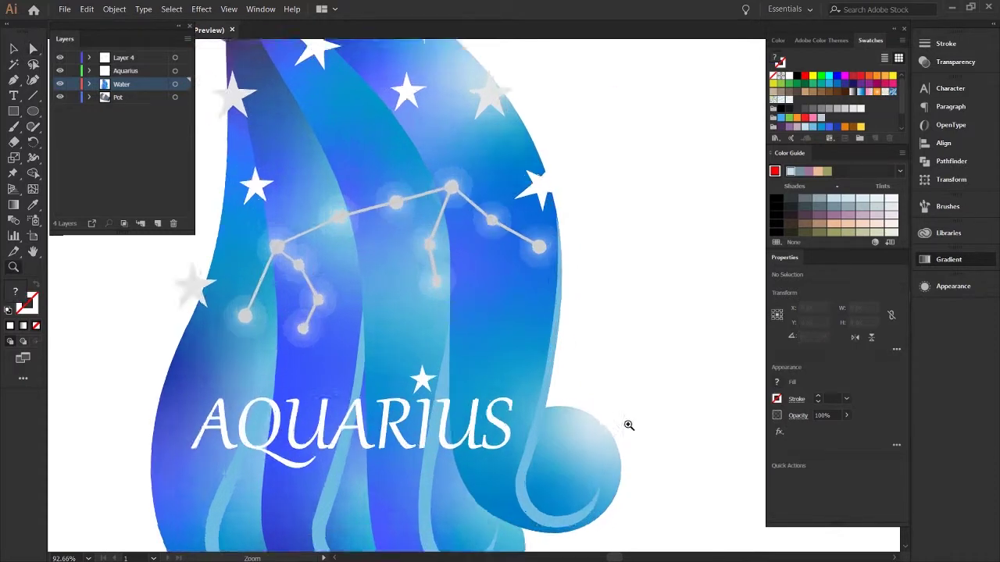
key("a")
left_click(562, 357)
left_click(584, 406)
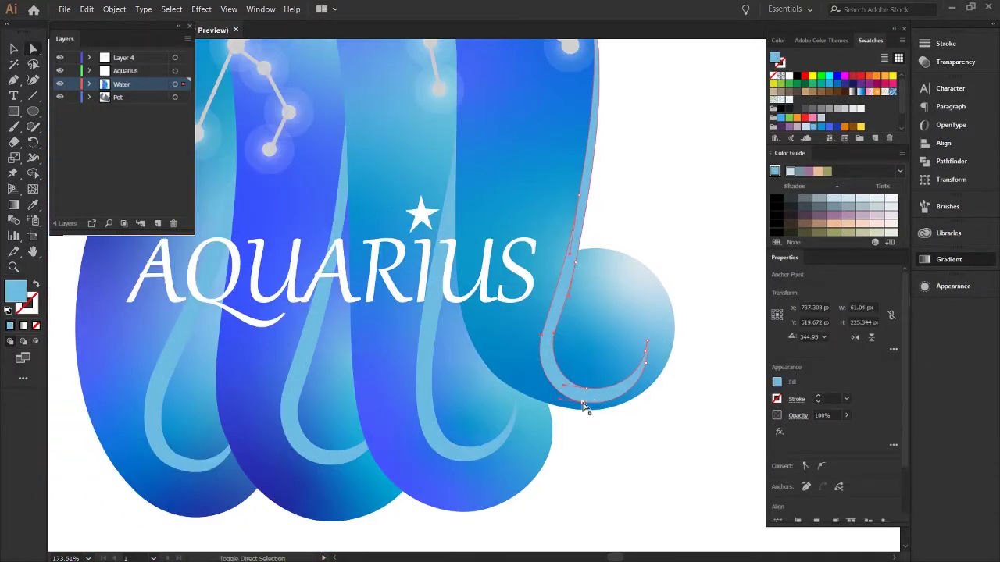
scroll(687, 446, "down", 5)
left_click(430, 284)
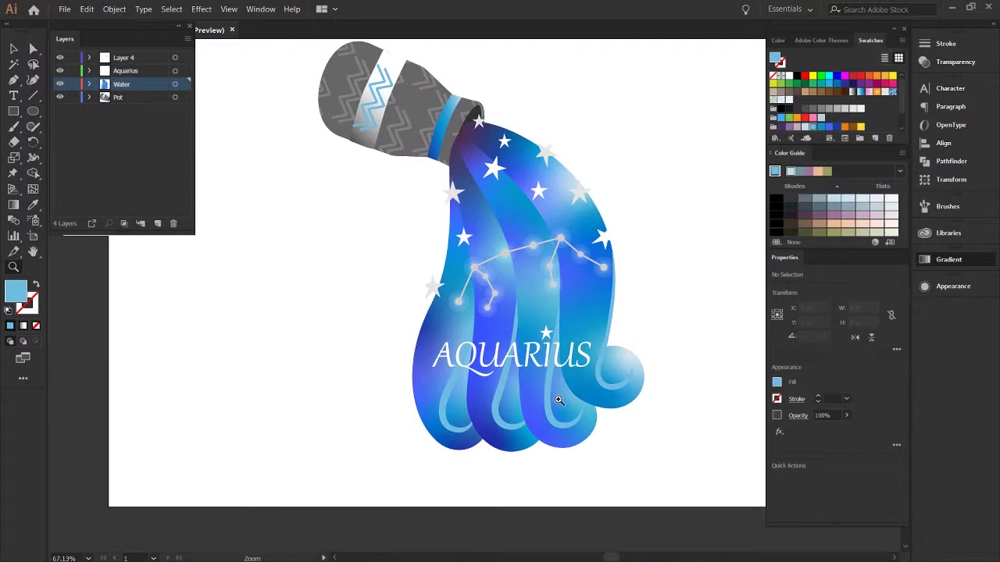
scroll(471, 471, "up", 5)
Step: Reshape the light curl, add an anchor to it, and bend its upper segment into a new curve
left_click(395, 468)
left_click(442, 437)
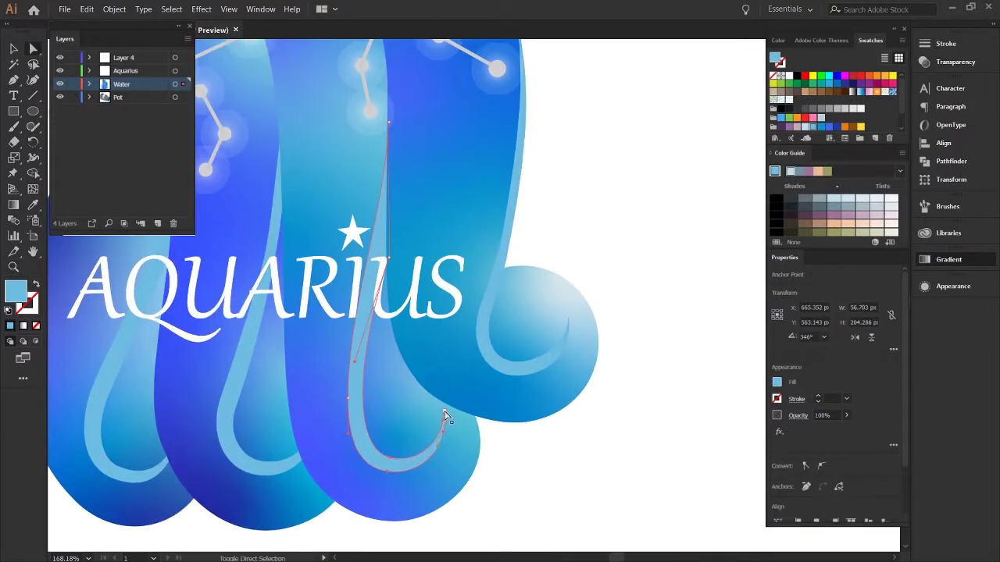
left_click_drag(445, 416, 396, 424)
key("p")
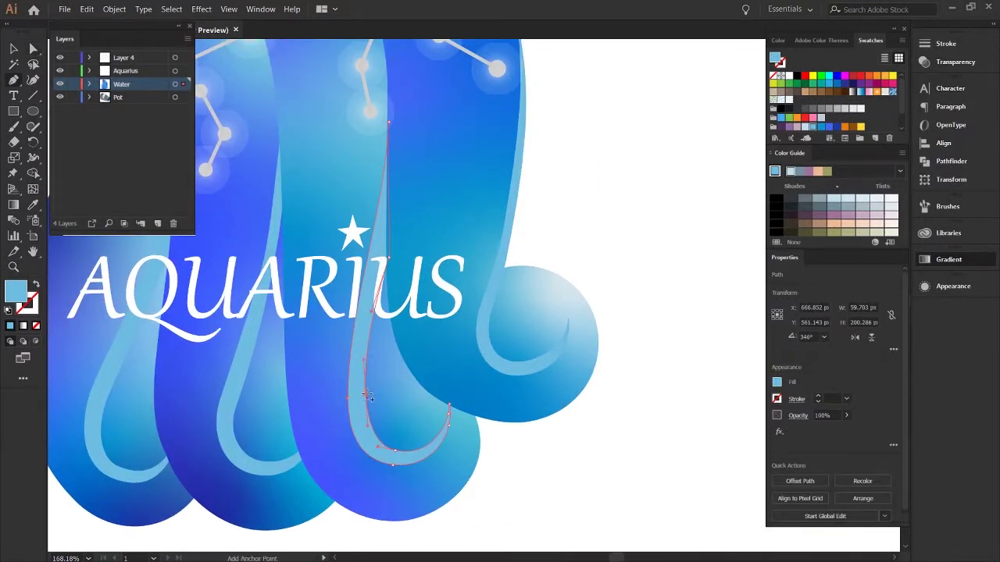
left_click(368, 397)
key("a")
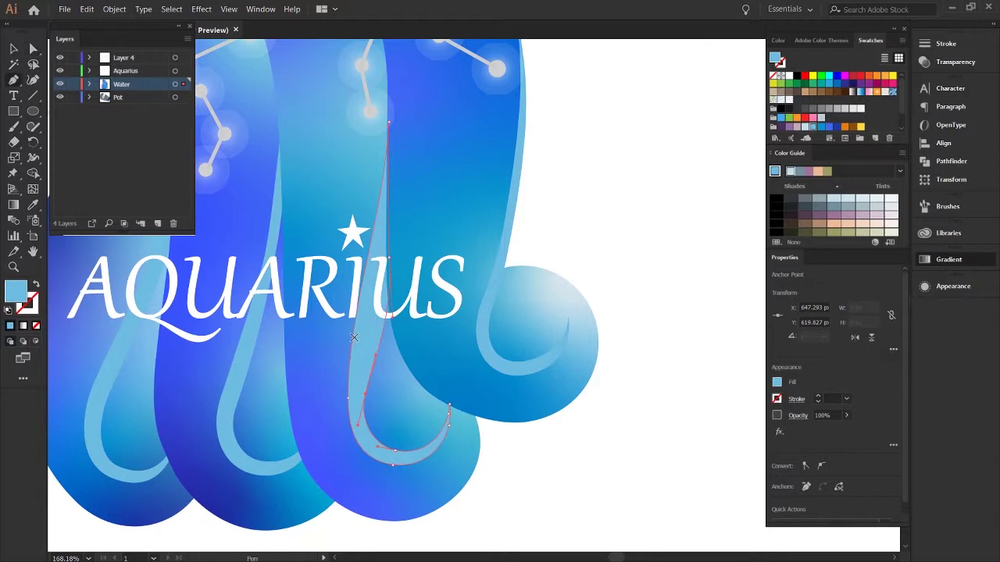
left_click_drag(388, 190, 383, 277)
Step: Inspect the top of the curl up close, then zoom out to the full artwork
key("ctrl+shift+a")
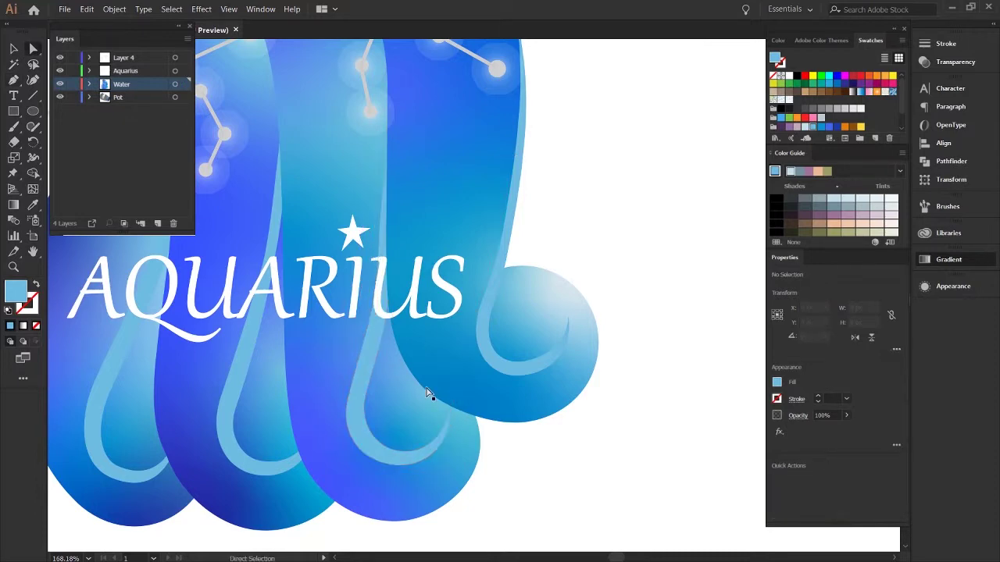
key("z")
left_click_drag(431, 398, 429, 352)
left_click(379, 313, "ctrl")
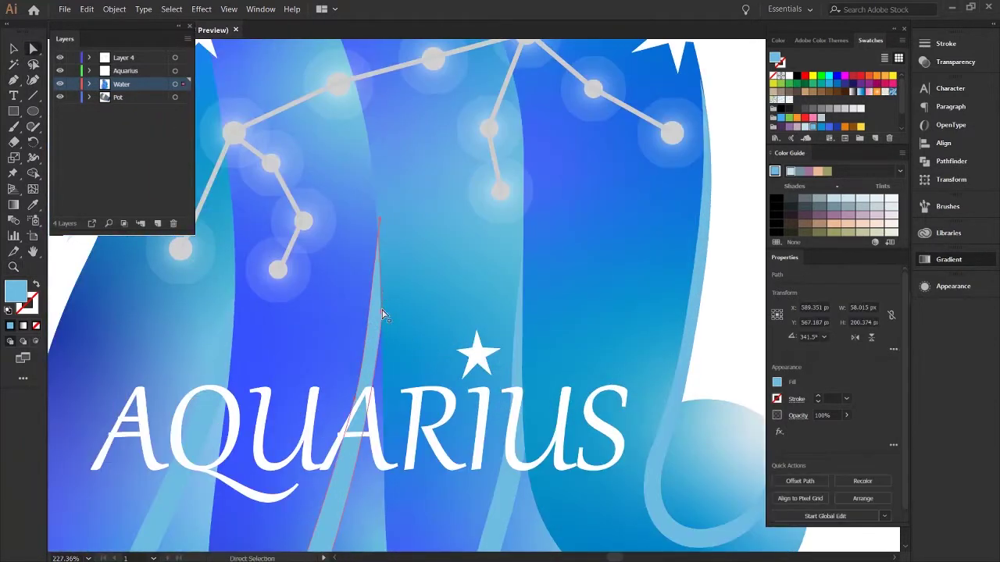
key("ctrl+shift+a")
key("ctrl+0")
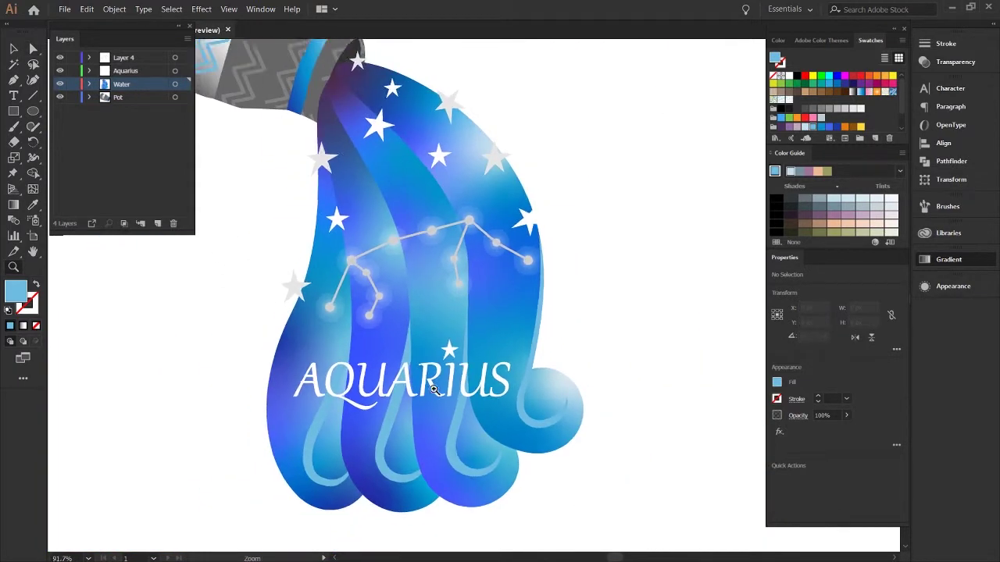
key("a")
left_click(313, 480)
Step: Zoom into the pot's zigzag and select its diagonal and bottom bar edges
key("ctrl+shift+a")
scroll(313, 481, "down", 2)
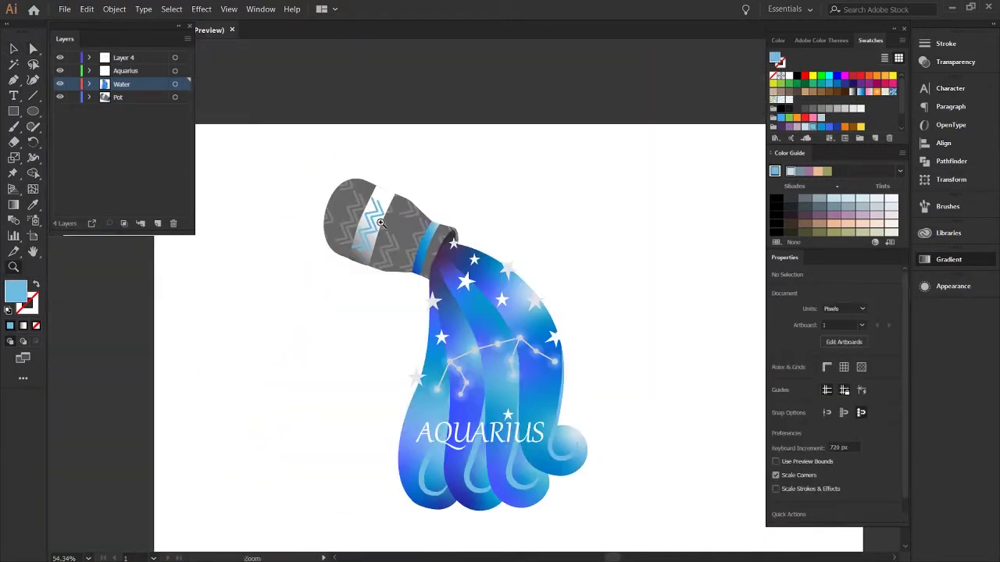
scroll(383, 290, "up", 5)
left_click(336, 316)
scroll(327, 421, "up", 3)
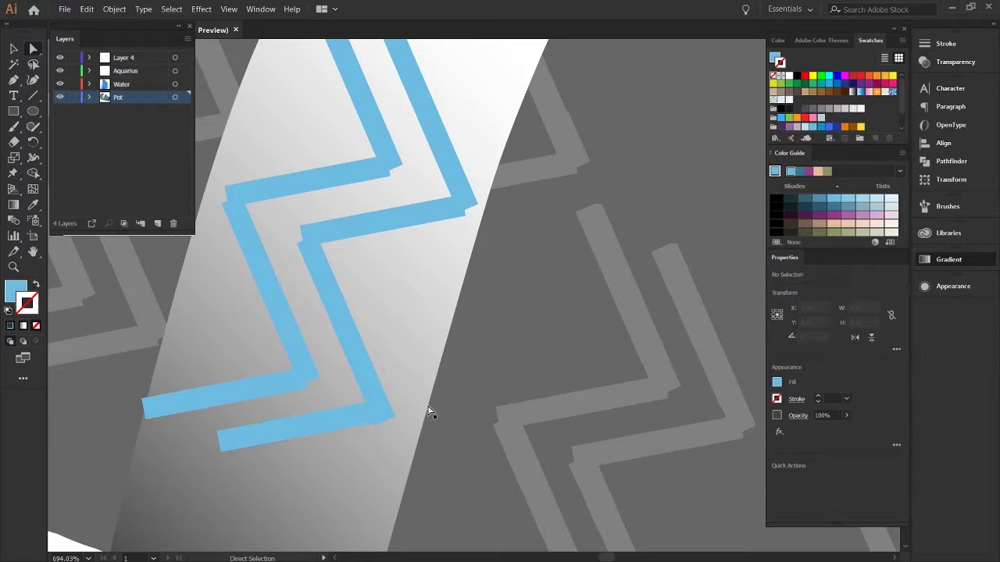
left_click(374, 423)
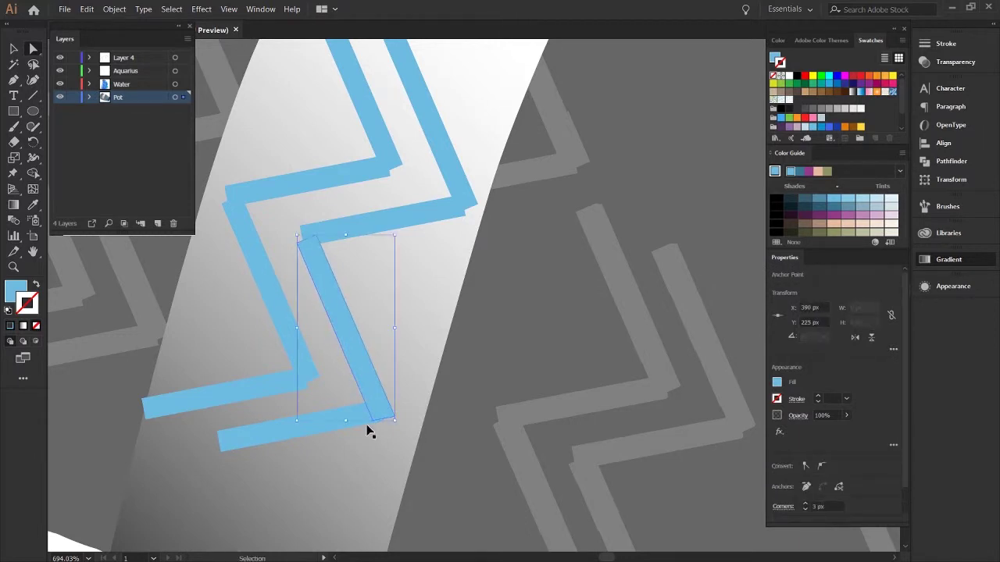
left_click(339, 417)
left_click(390, 418)
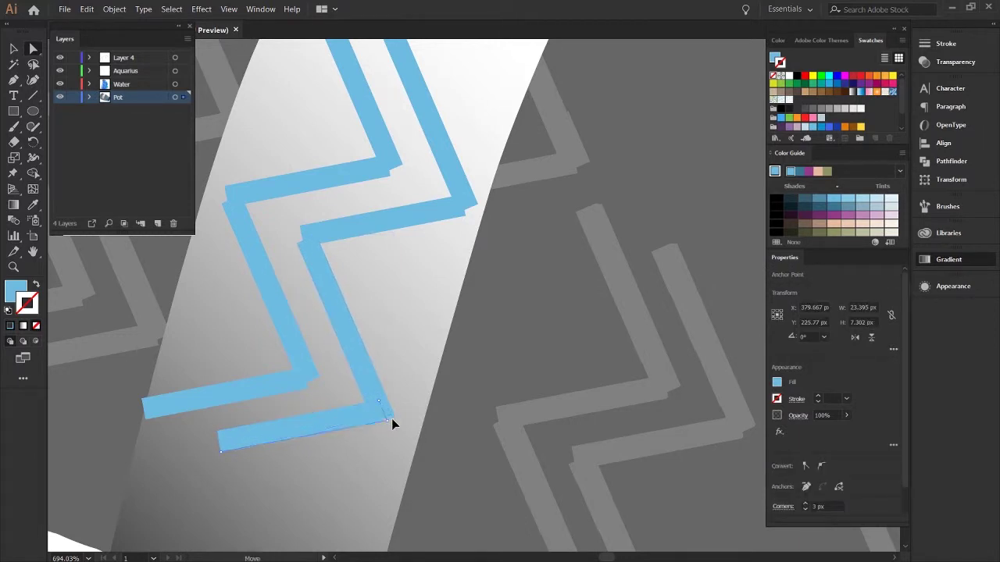
left_click(386, 416)
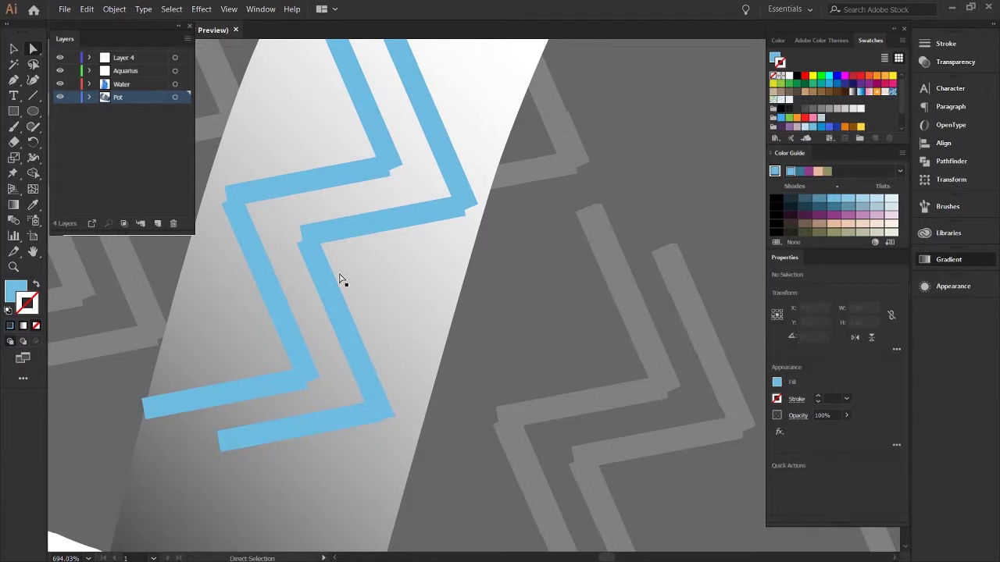
Step: Drag the lower diagonal's left anchor to close the notch where bar meets diagonal
left_click(299, 245)
left_click_drag(290, 232, 290, 232)
left_click(382, 423)
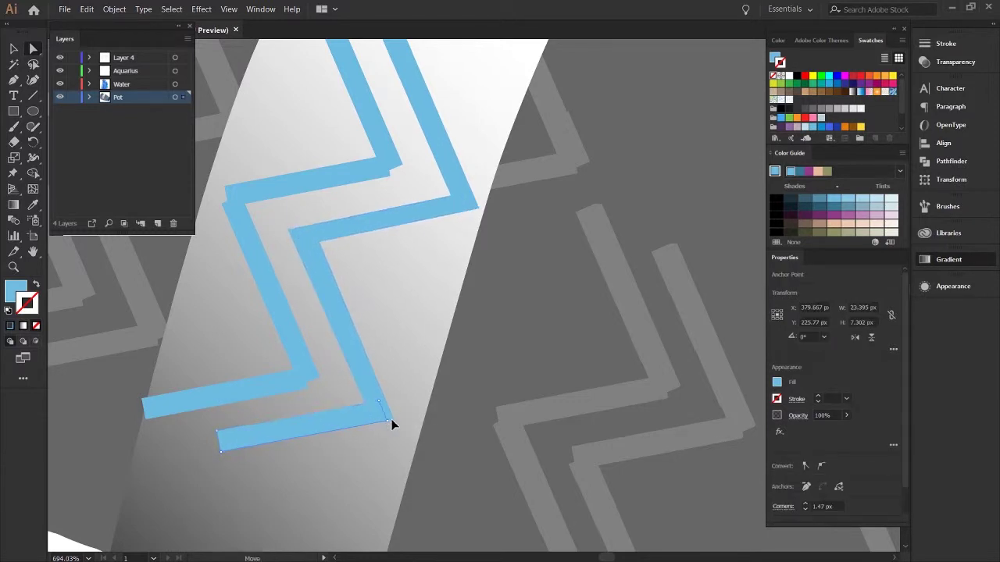
Step: Select the zigzag path on its own with Direct Selection
key("v")
left_click(371, 394)
scroll(413, 217, "up", 3)
key("a")
left_click(500, 131)
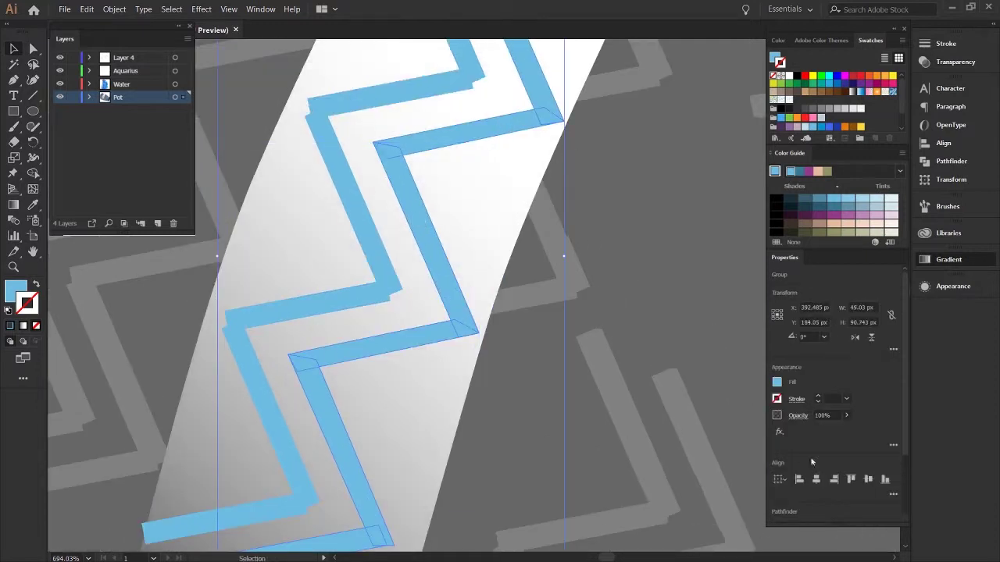
scroll(517, 400, "up", 1)
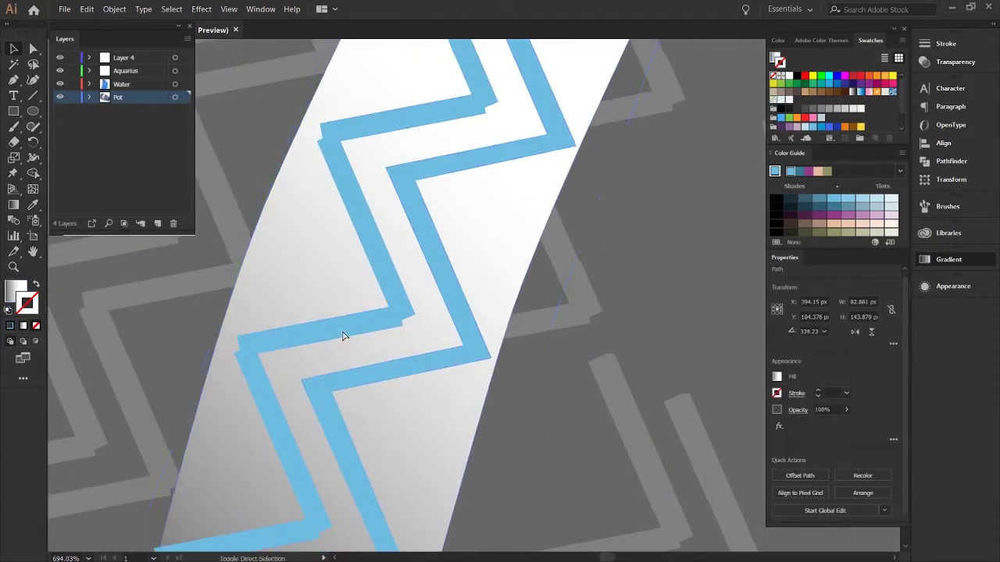
Step: Shift the left blue zigzag slightly down-left and give it a gradient fill
key("v")
left_click(347, 333)
mouse_move(364, 330)
left_mouse_down()
mouse_move(403, 333)
mouse_move(429, 362)
mouse_move(413, 371)
mouse_move(356, 337)
left_mouse_up()
scroll(356, 337, "down", 4)
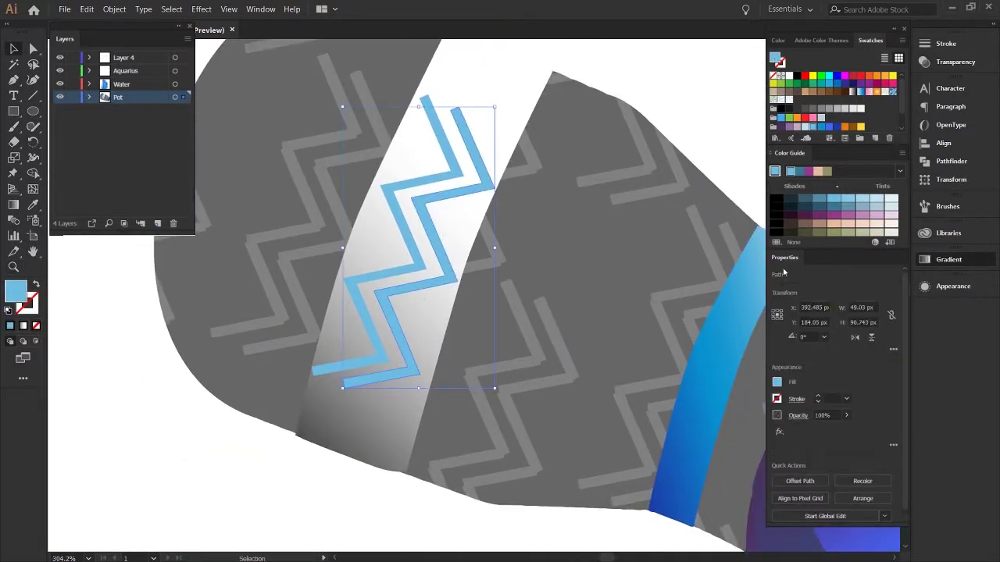
key("period")
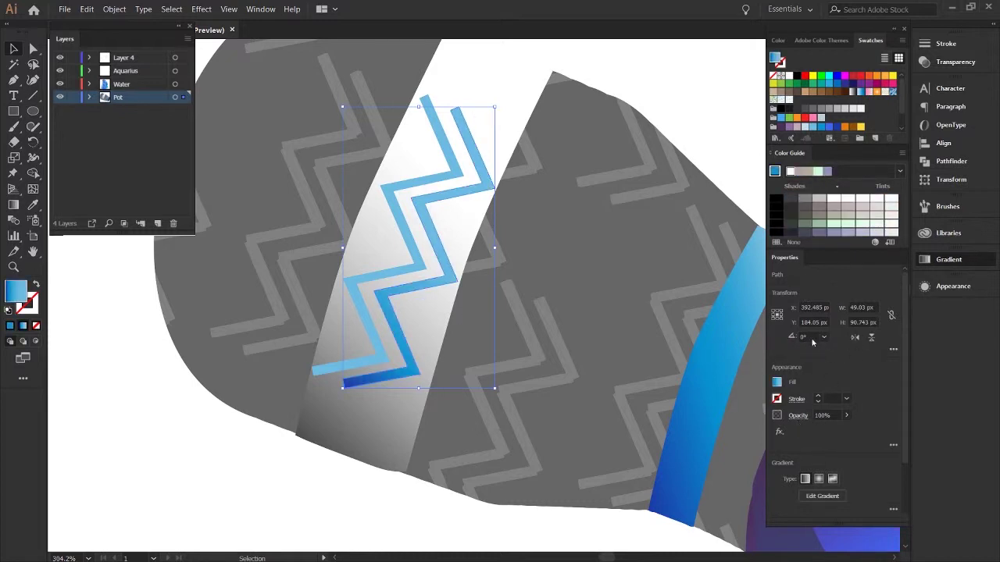
Step: Move the right zigzag over the lighter left zigzag and fit the artboard in view
left_click(422, 273)
left_click_drag(429, 278, 400, 275)
key("ctrl+shift+a")
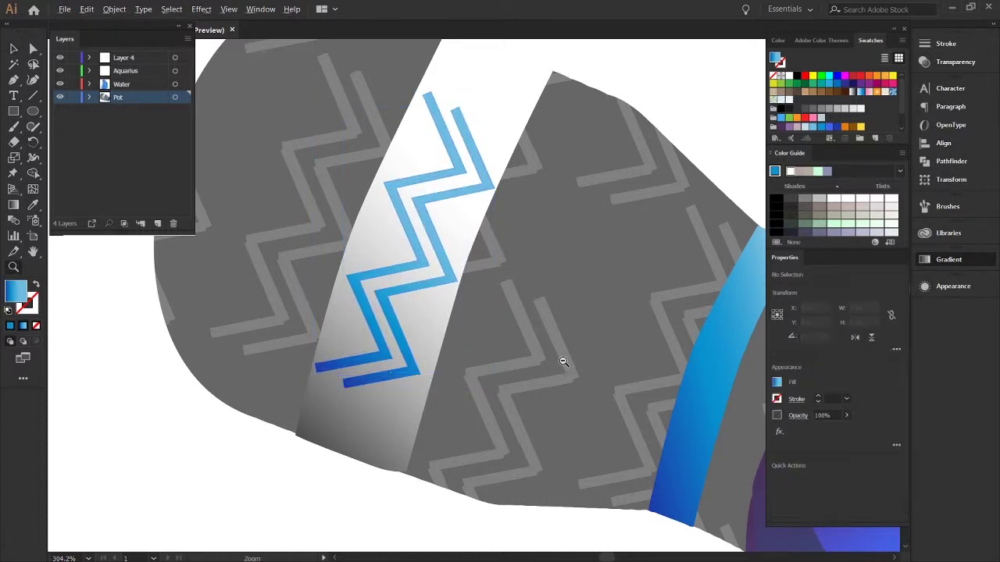
key("z")
key("ctrl+0")
Step: Select the water shape and pick a colour stop of its gradient
key("v")
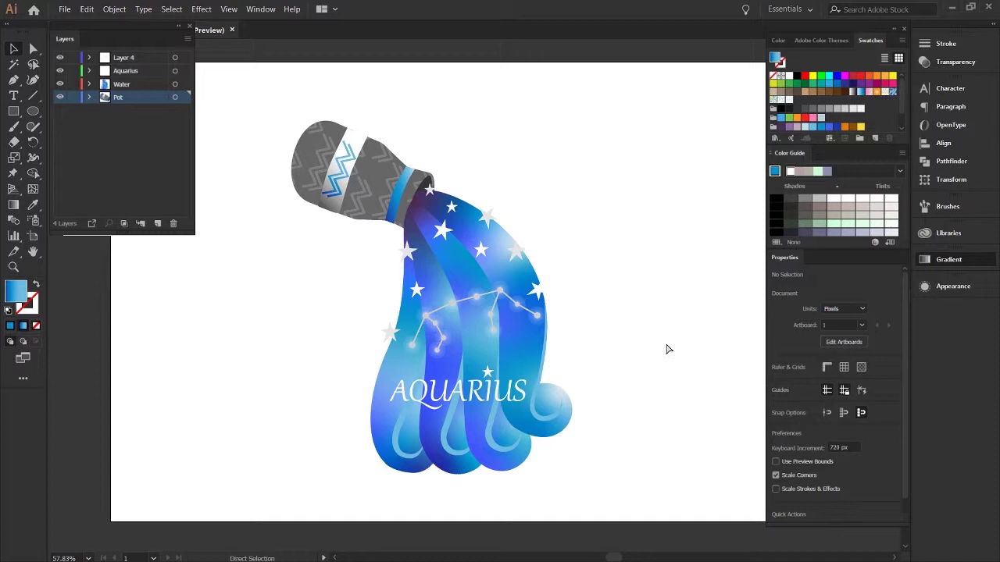
left_click(515, 367)
key("g")
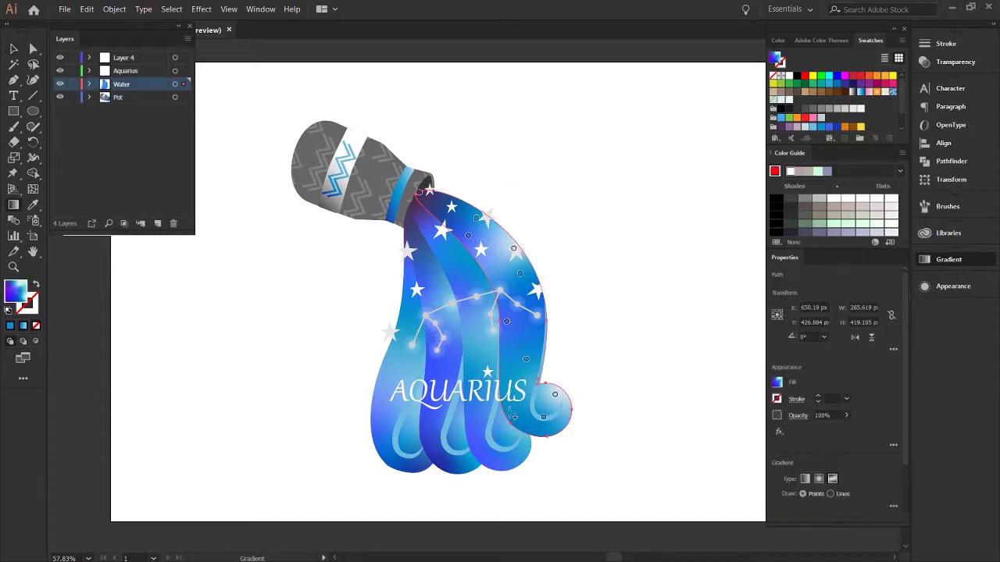
left_click(509, 413)
key("v")
left_click(623, 404)
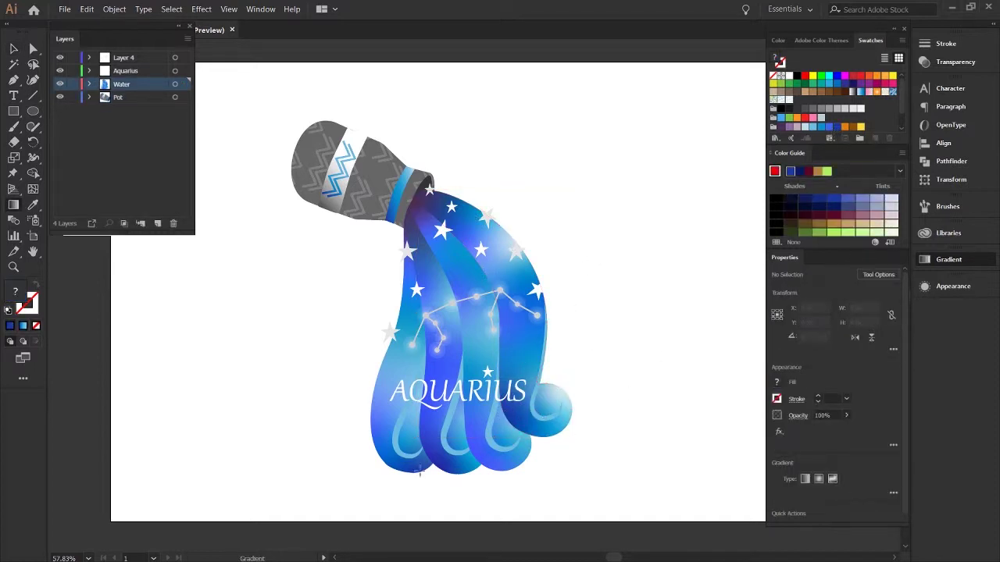
scroll(419, 471, "up", 4)
Step: Nudge the leftmost water drop's bottom anchor slightly right and down
key("a")
left_click(301, 379)
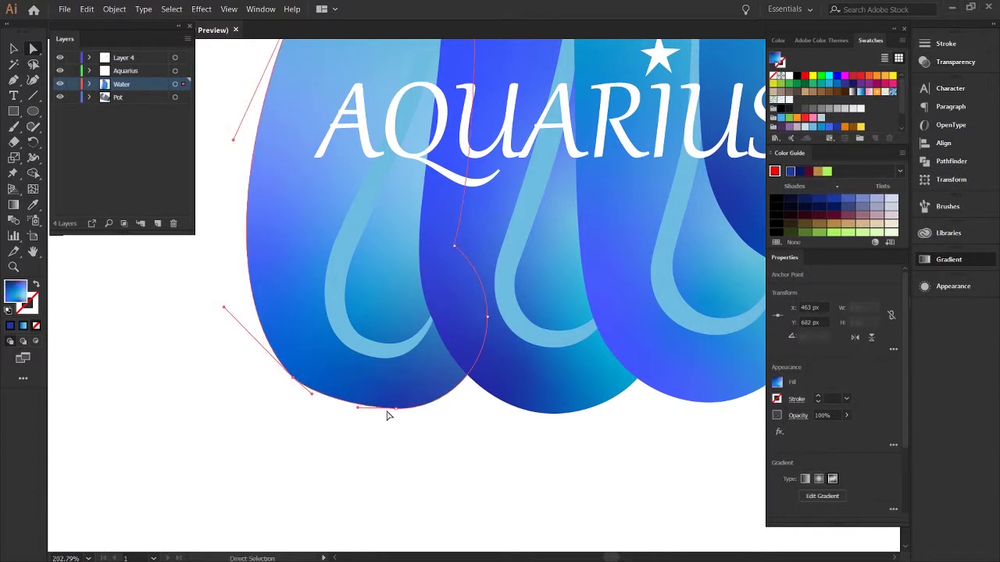
left_click(356, 412)
left_click_drag(396, 409, 401, 414)
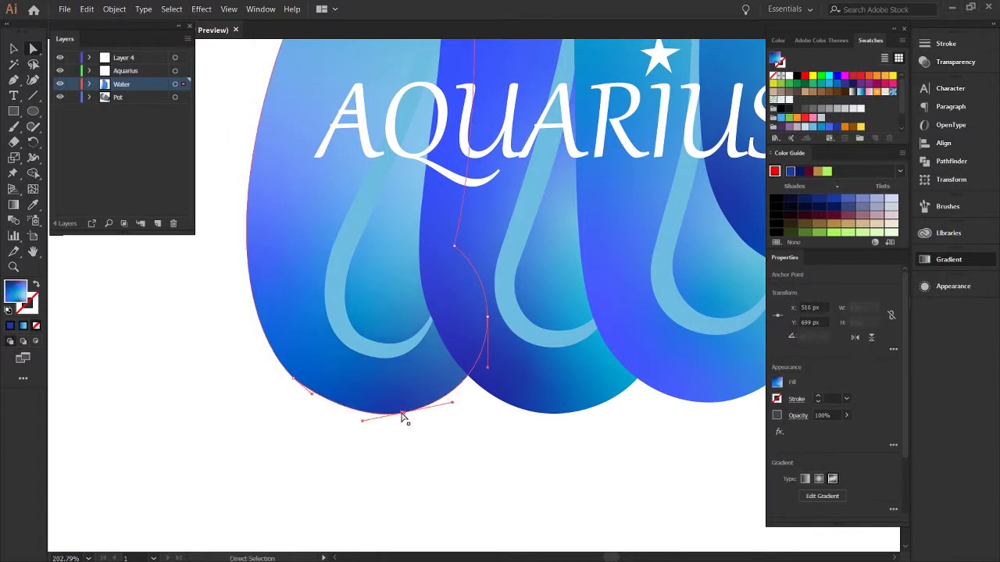
left_click(409, 425)
key("z")
key("ctrl+0")
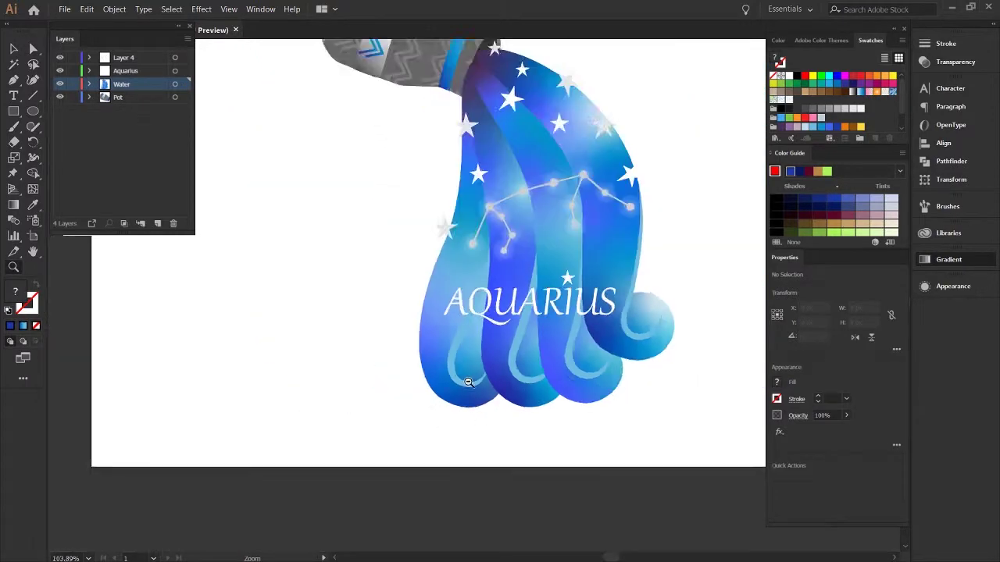